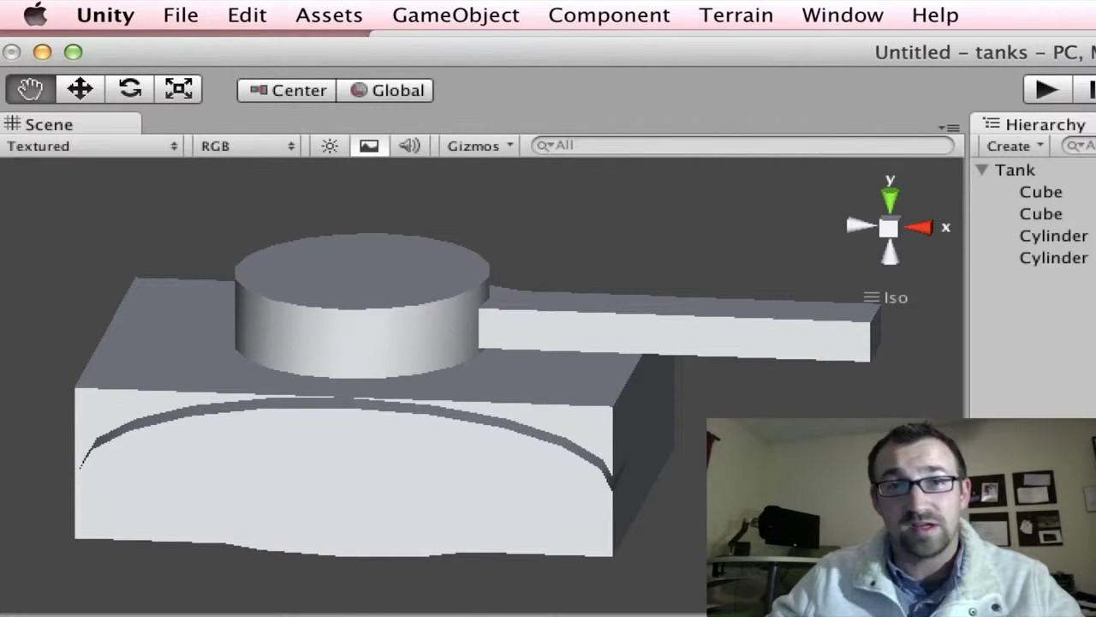
Review the target platforms offered in the build settings, including iOS, Android, Xbox 360, PS3 and Wii
click(120, 15)
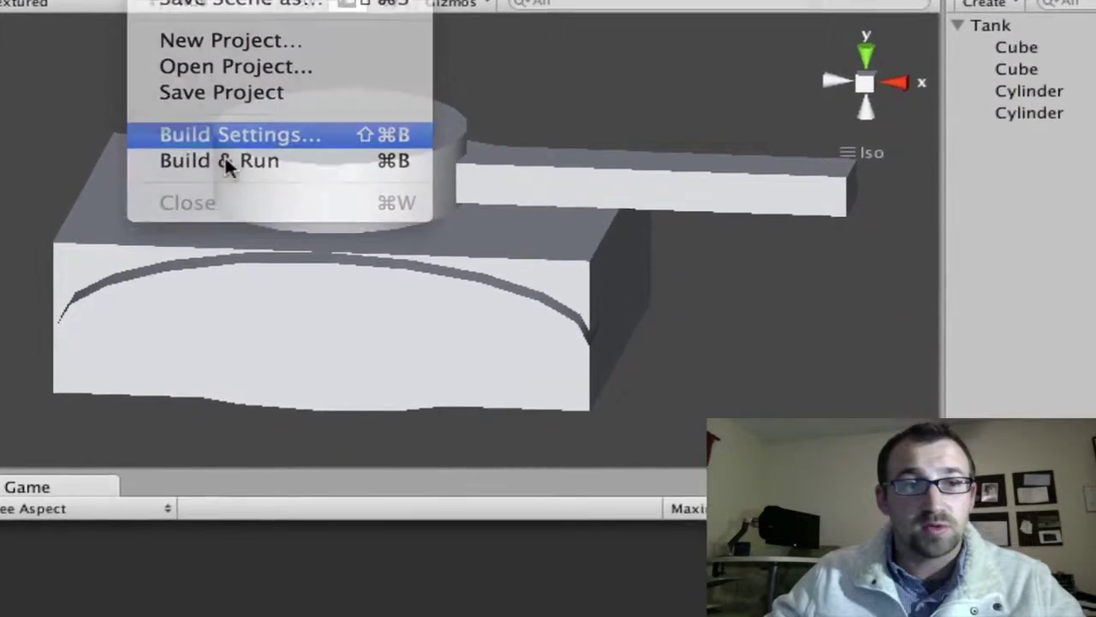
click(239, 286)
scroll(417, 325, down, 1)
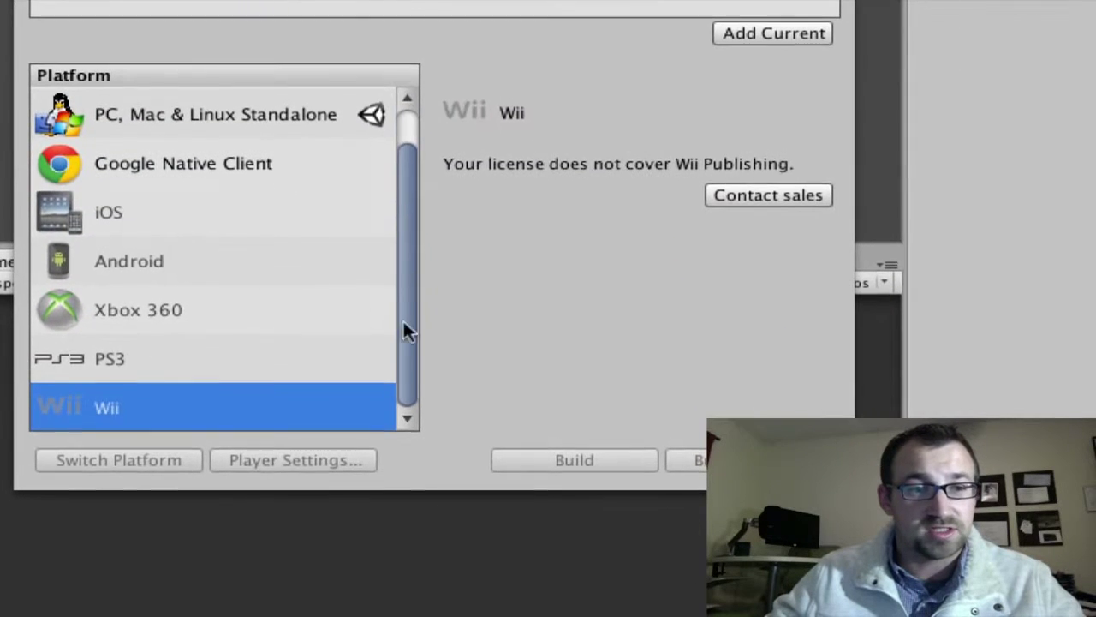
click(224, 340)
click(194, 219)
click(194, 261)
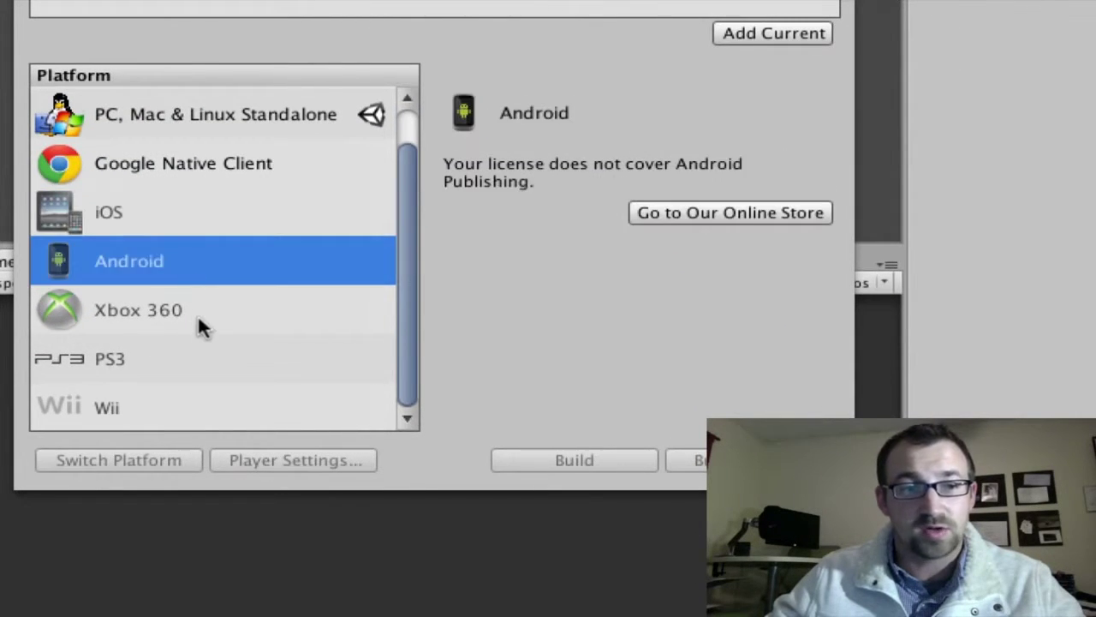
click(197, 321)
click(170, 359)
click(182, 411)
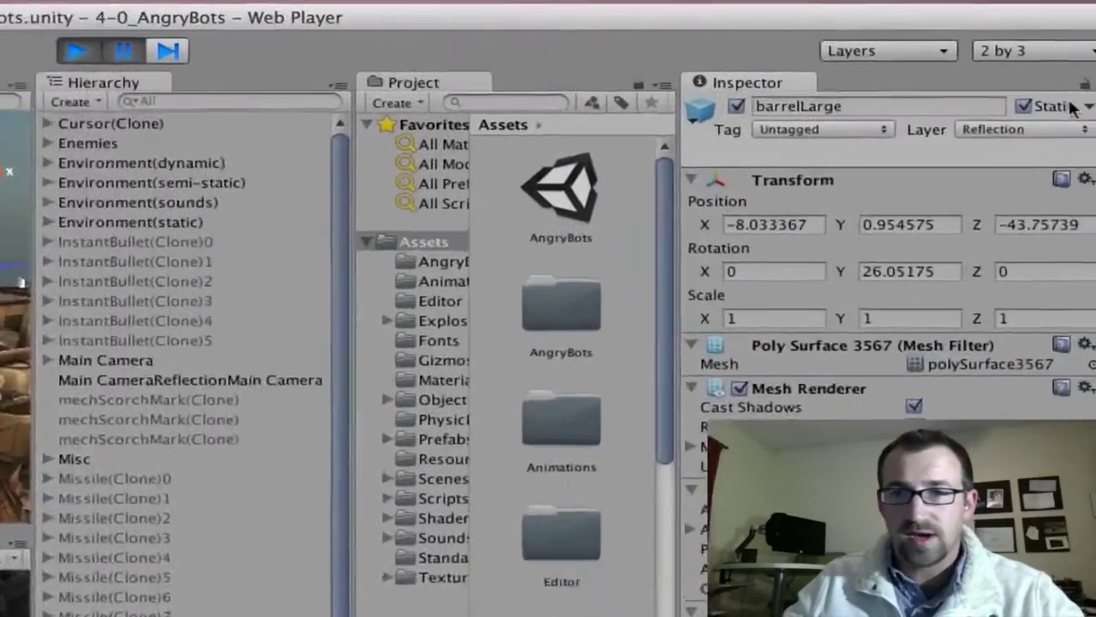
Try the Default window layout and return to the 2 by 3 layout
click(1044, 53)
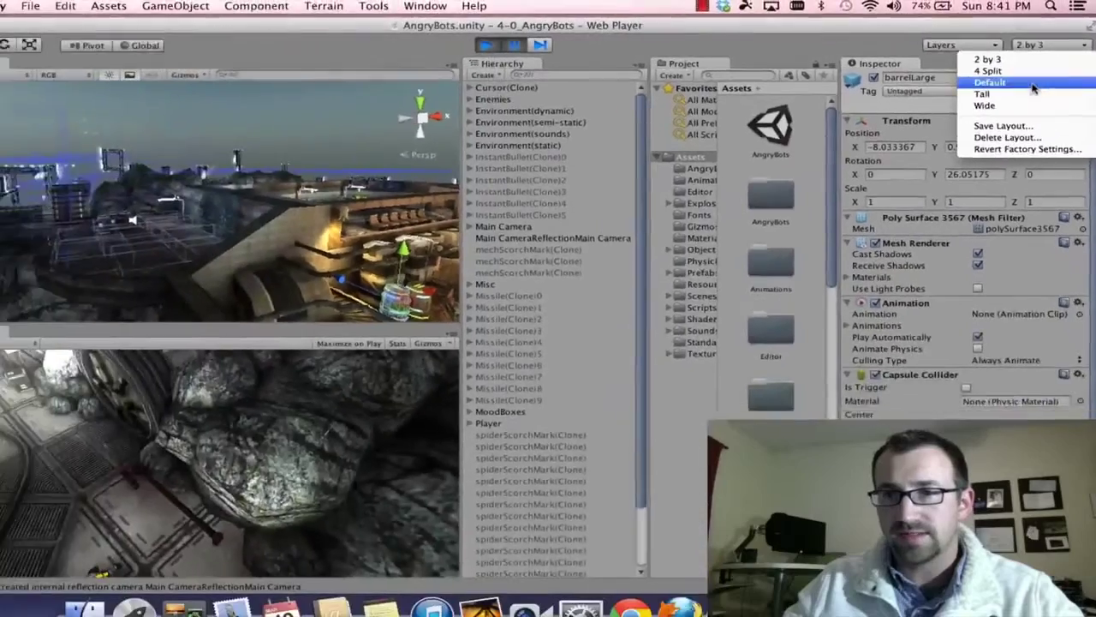
click(894, 125)
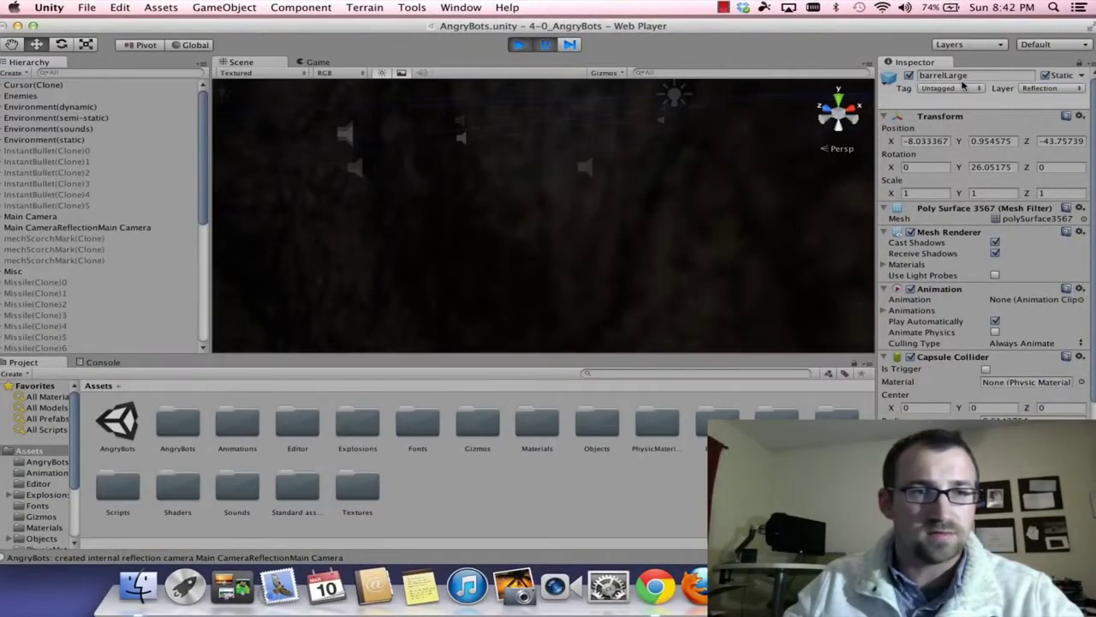
click(1077, 45)
click(1032, 54)
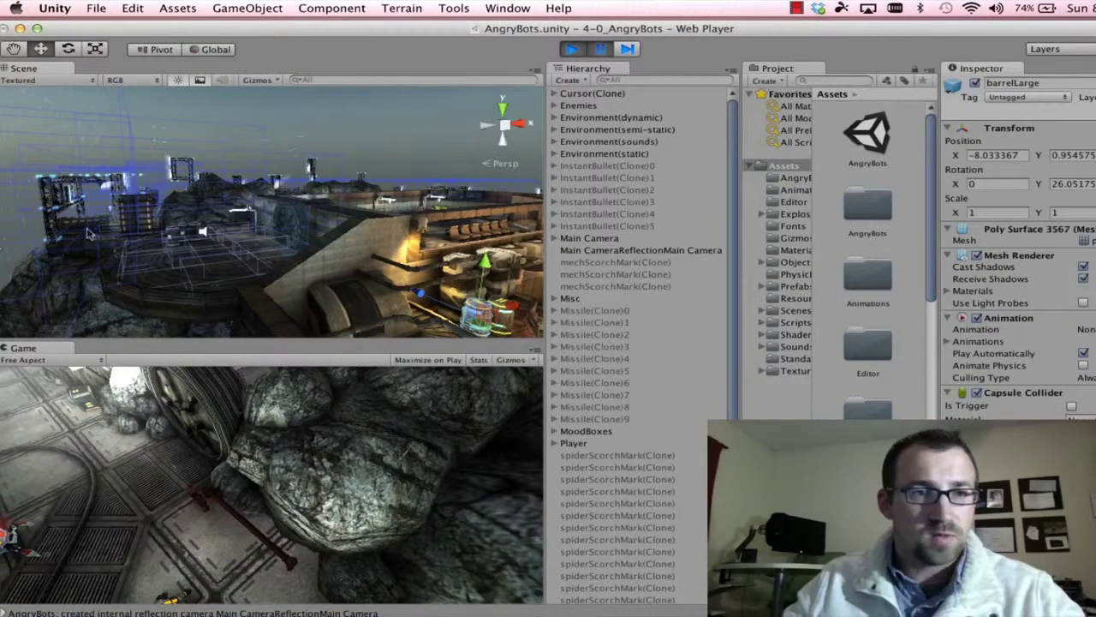
Examine the AngryBots level in the scene view from different distances and angles
middle_drag(360, 220, 307, 244)
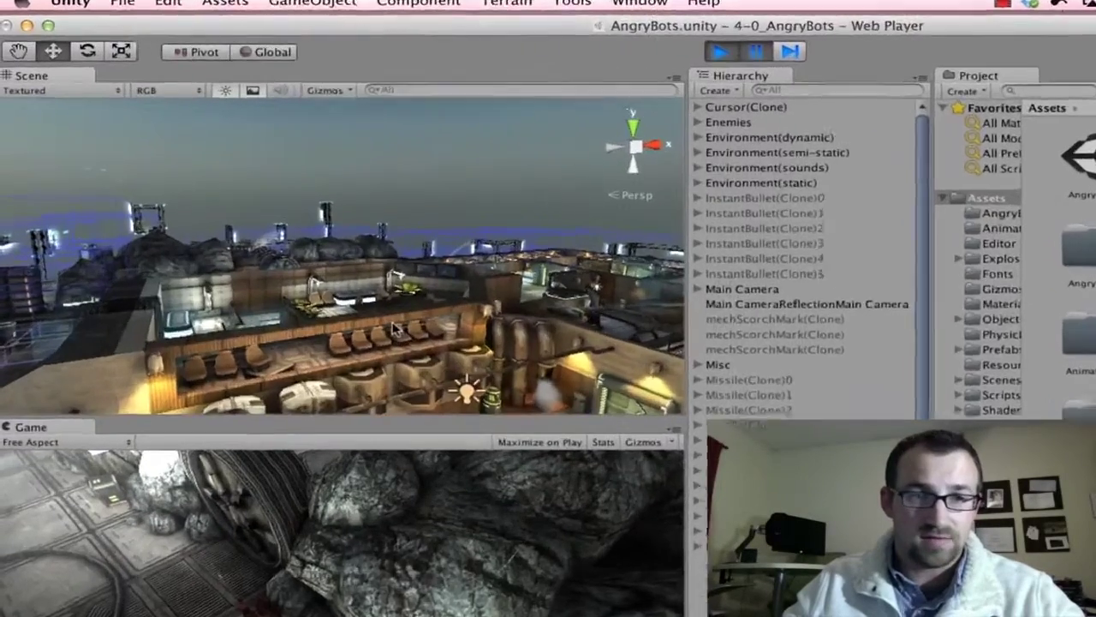
scroll(457, 374, down, 5)
scroll(457, 373, up, 5)
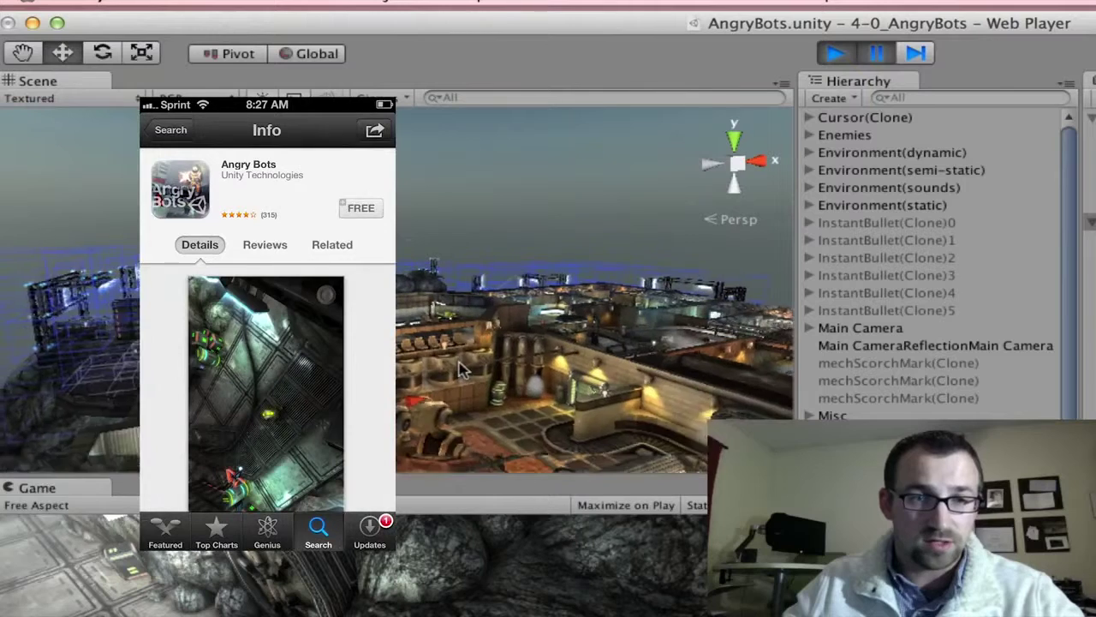
scroll(456, 374, down, 2)
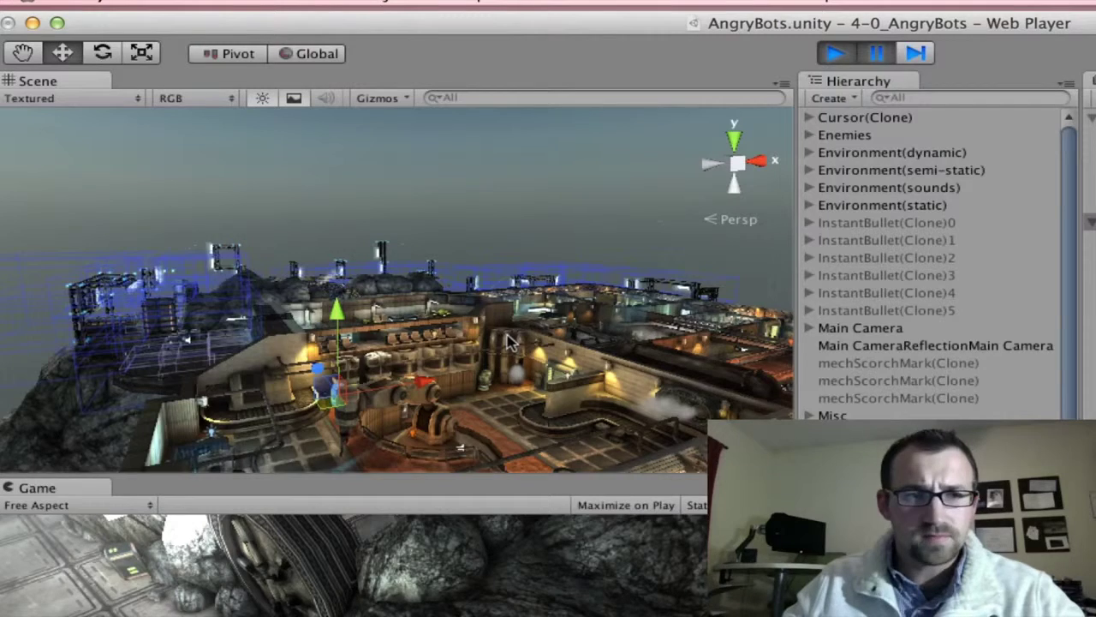
scroll(480, 330, down, 8)
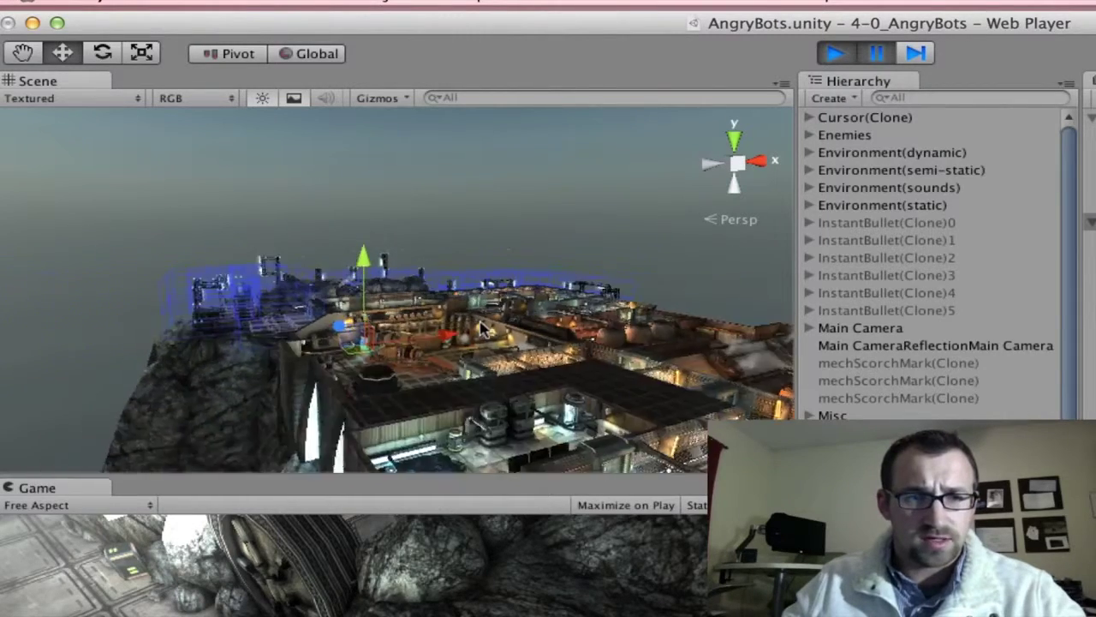
scroll(486, 330, up, 8)
middle_drag(497, 326, 387, 281)
alt+drag(387, 281, 334, 319)
scroll(338, 319, down, 3)
scroll(338, 318, up, 10)
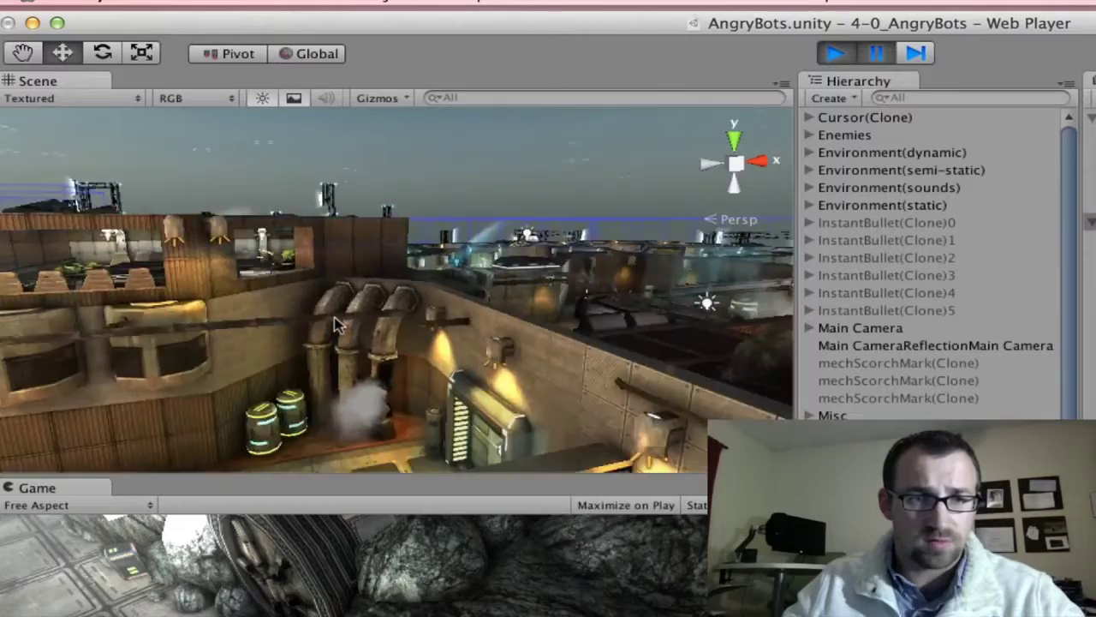
scroll(340, 318, down, 10)
scroll(342, 325, up, 10)
scroll(344, 325, down, 5)
scroll(353, 323, up, 3)
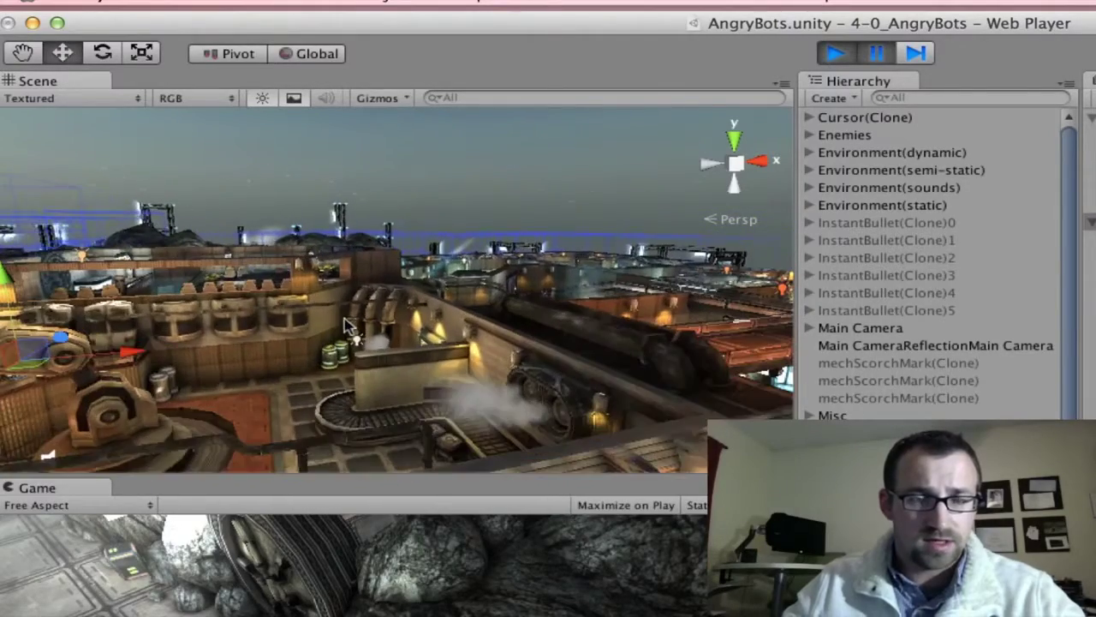
mouse_move(364, 323)
middle_down()
mouse_move(258, 330)
mouse_move(520, 329)
mouse_move(367, 308)
mouse_move(377, 327)
middle_up()
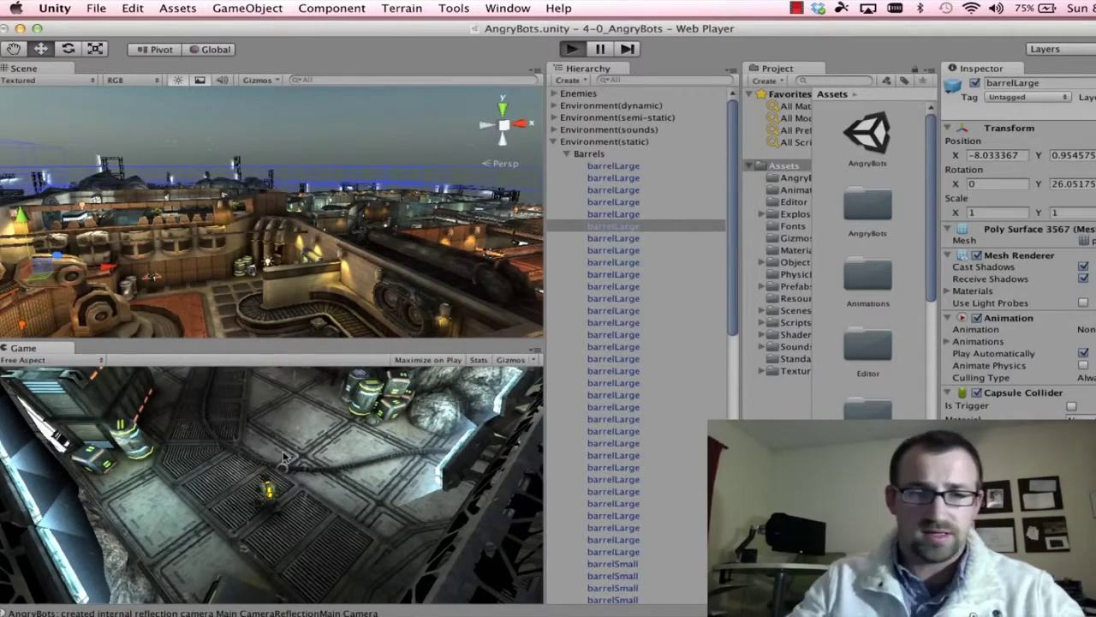
Play-test AngryBots by walking the character forward through the level, and pause the game
key(w)
key(w)
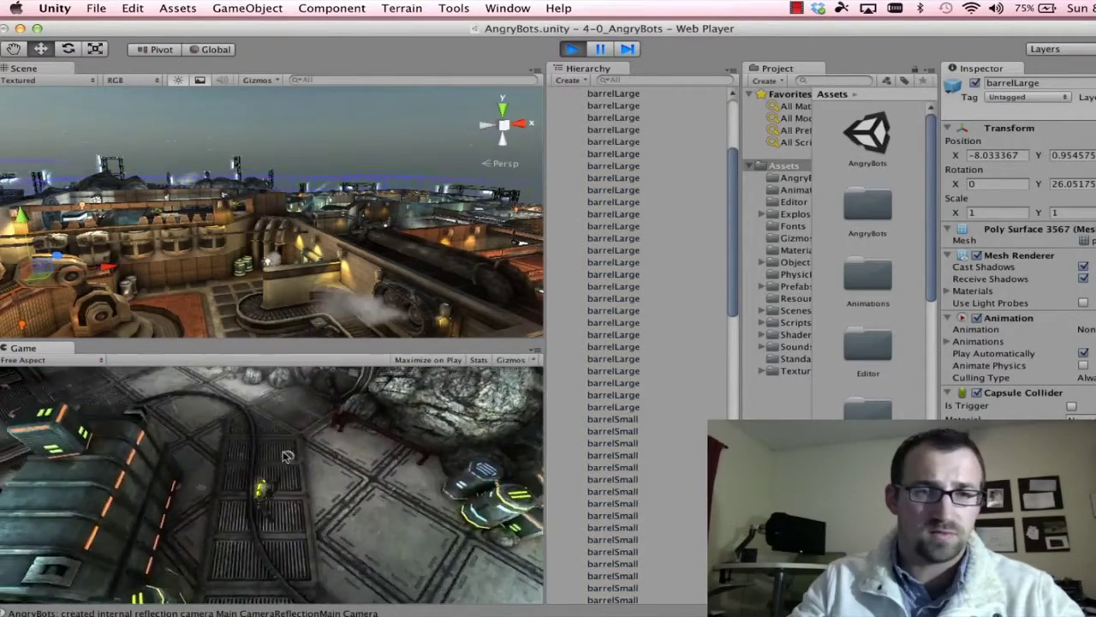
click(603, 50)
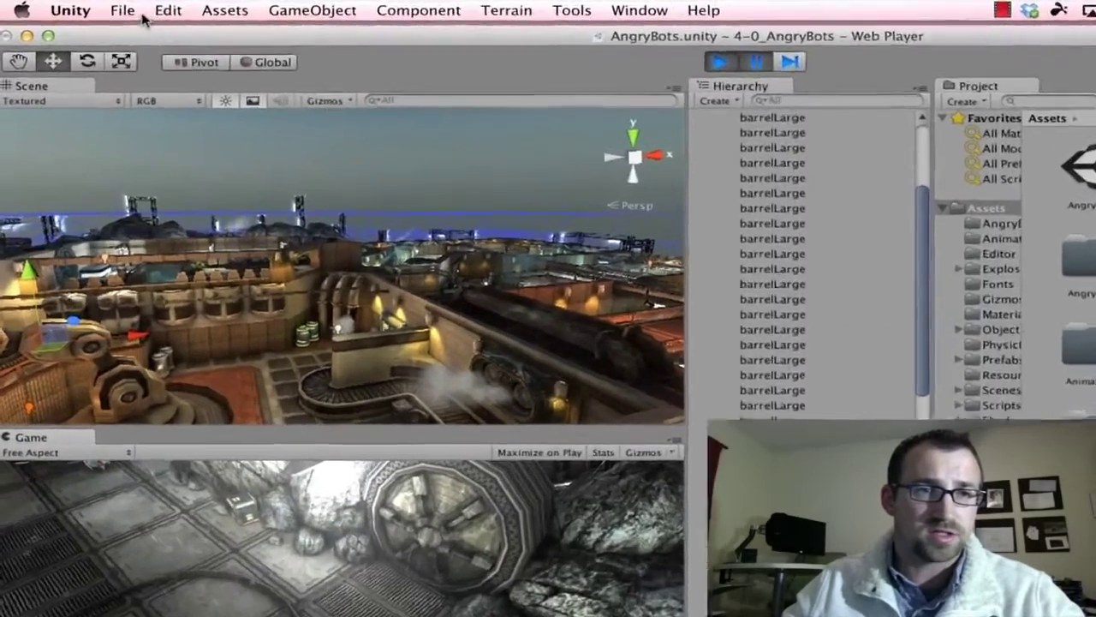
Start a new project and choose the Unity/WP-Demo folder in Documents as its location
click(96, 7)
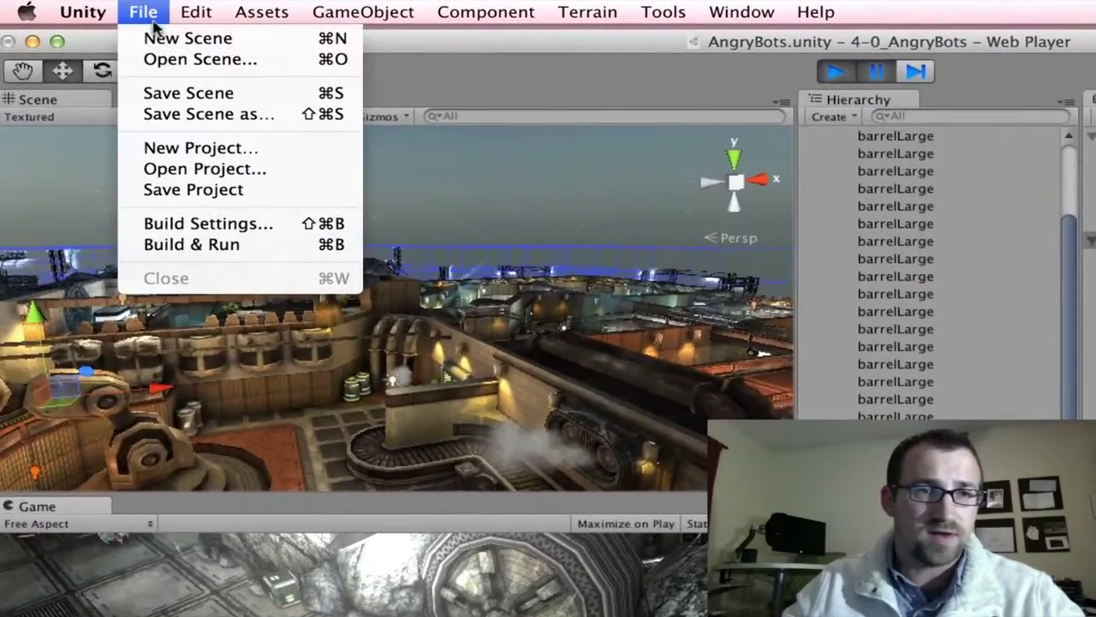
click(164, 147)
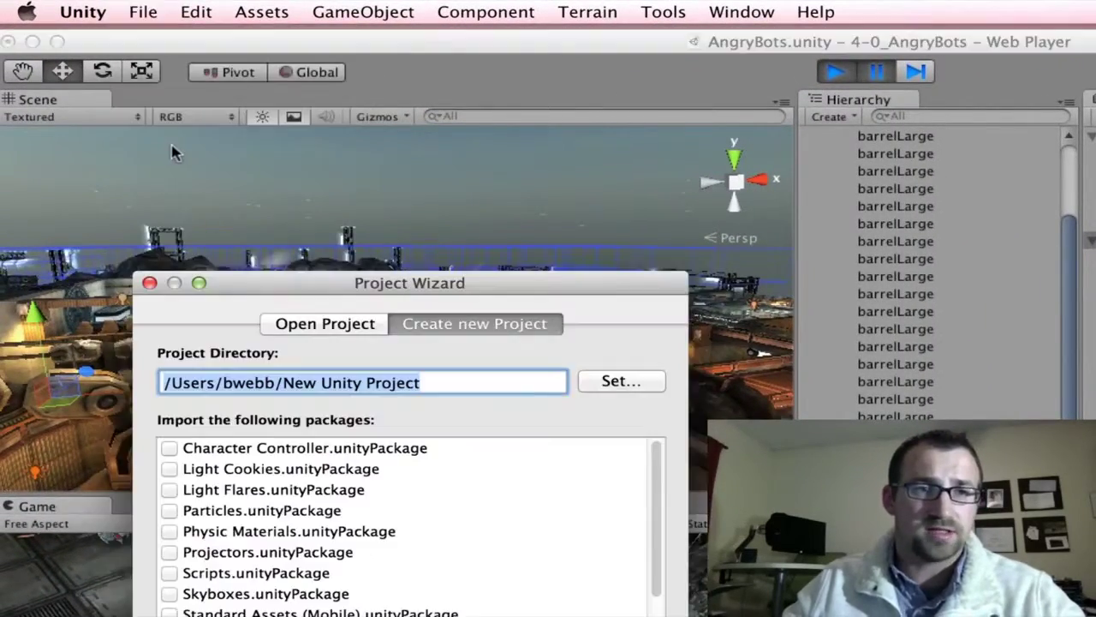
click(397, 383)
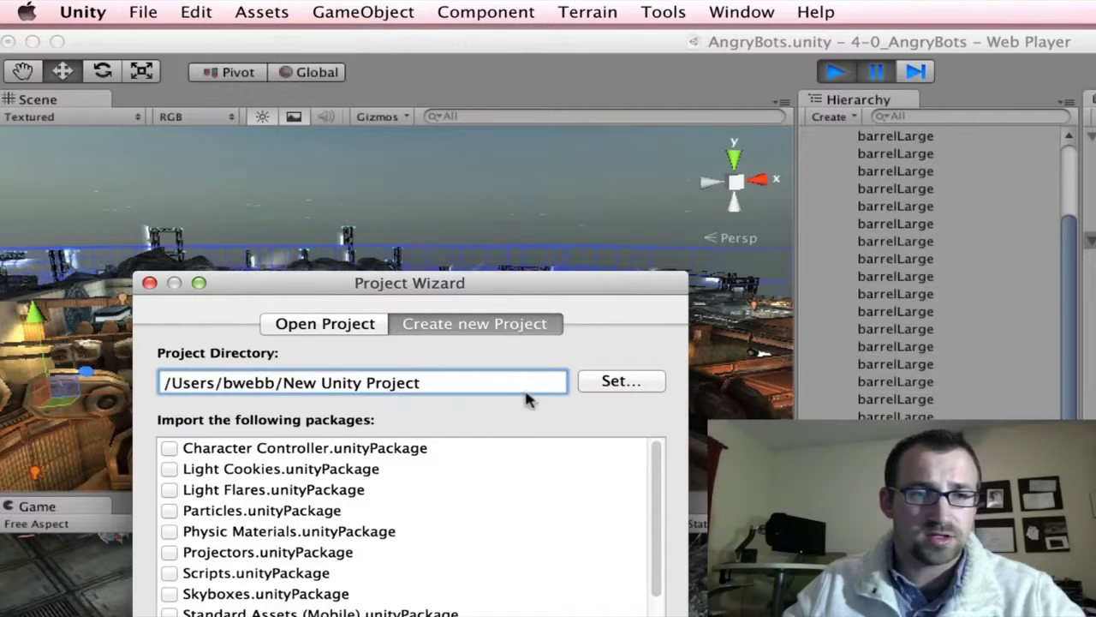
drag(283, 382, 428, 383)
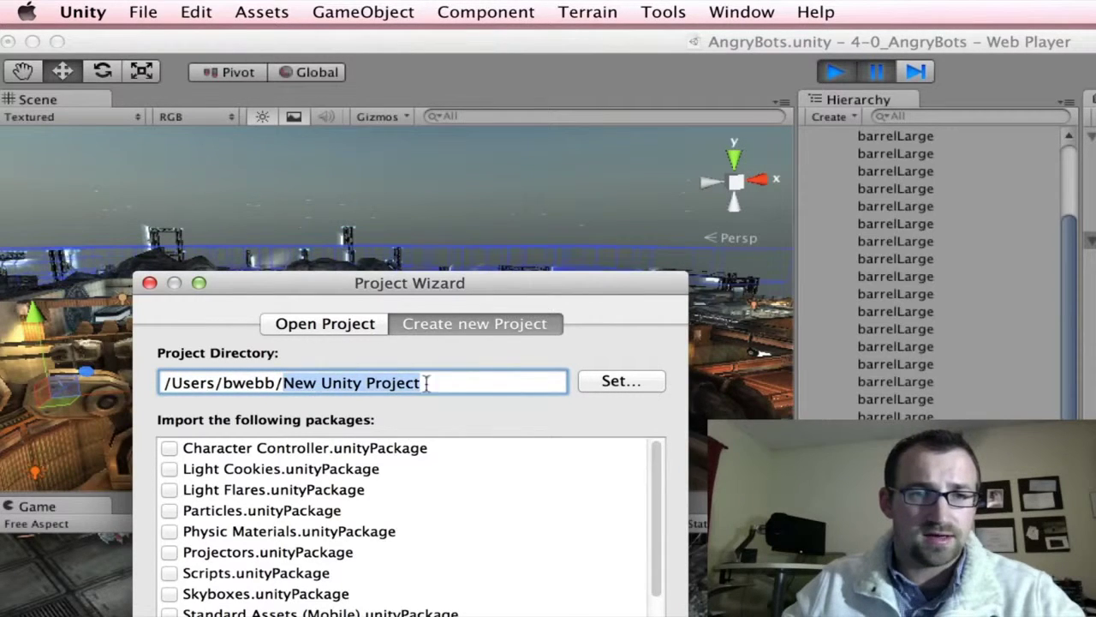
click(582, 382)
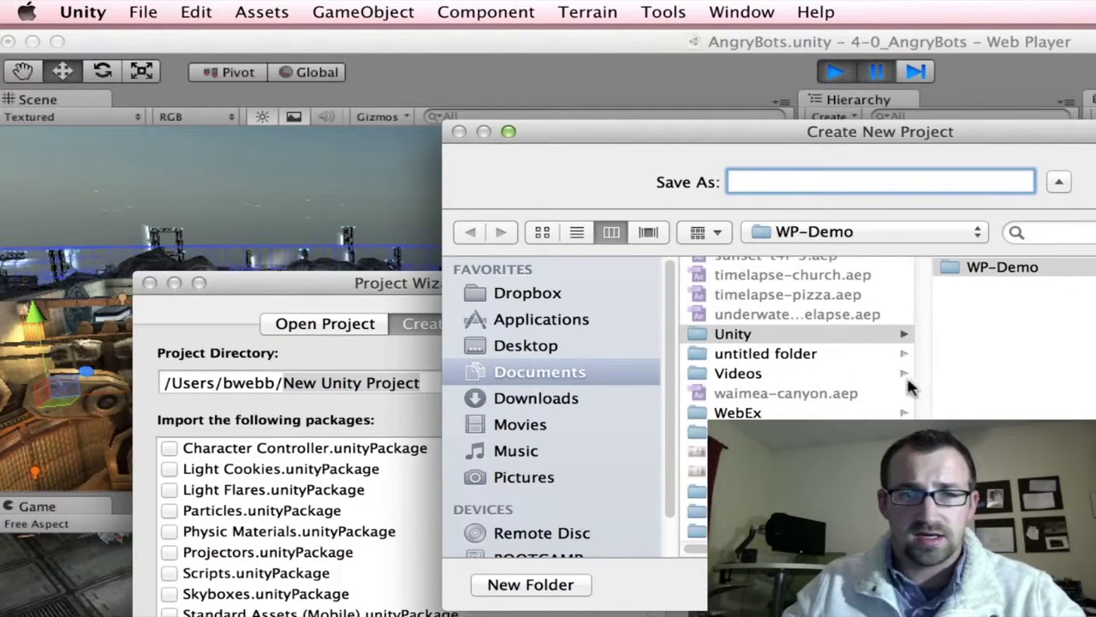
click(732, 334)
click(1015, 266)
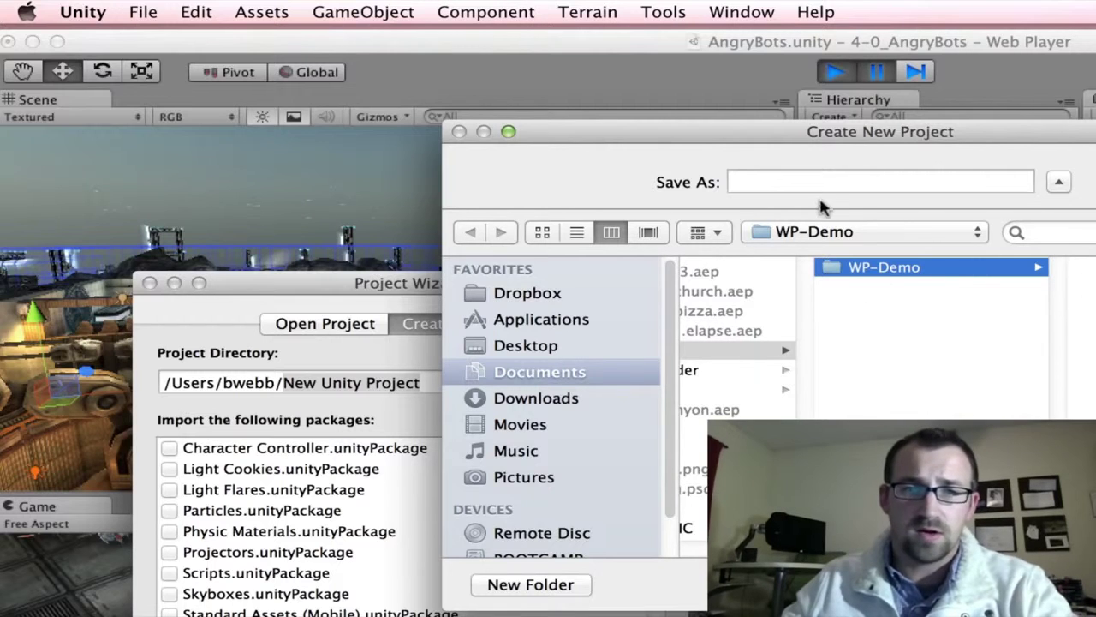
Name the new project "tanks" and confirm its directory
click(865, 182)
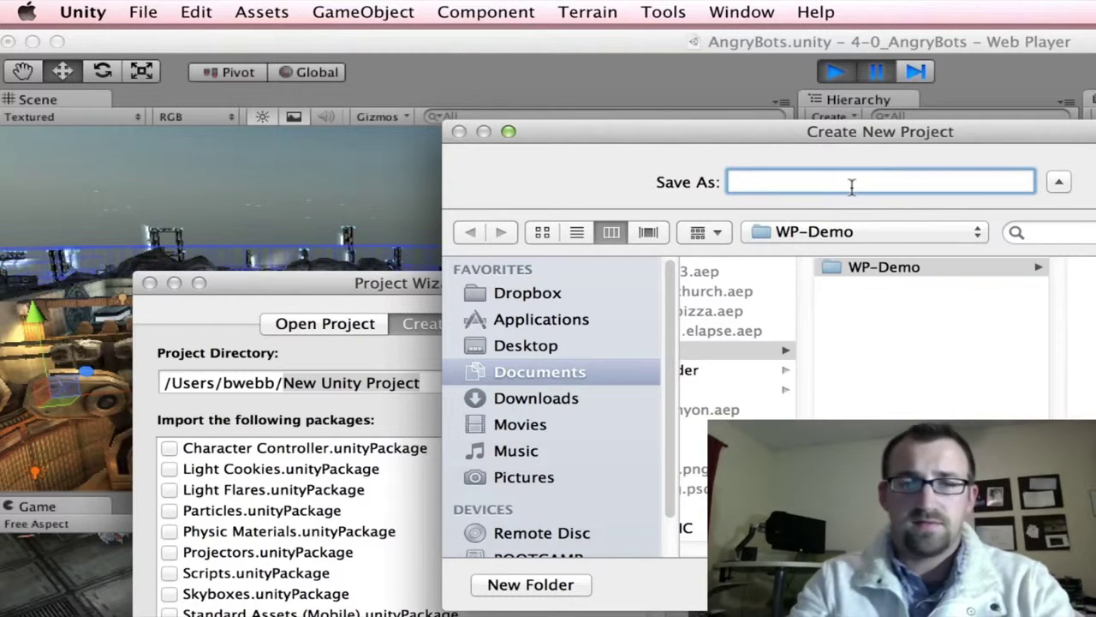
text(tan)
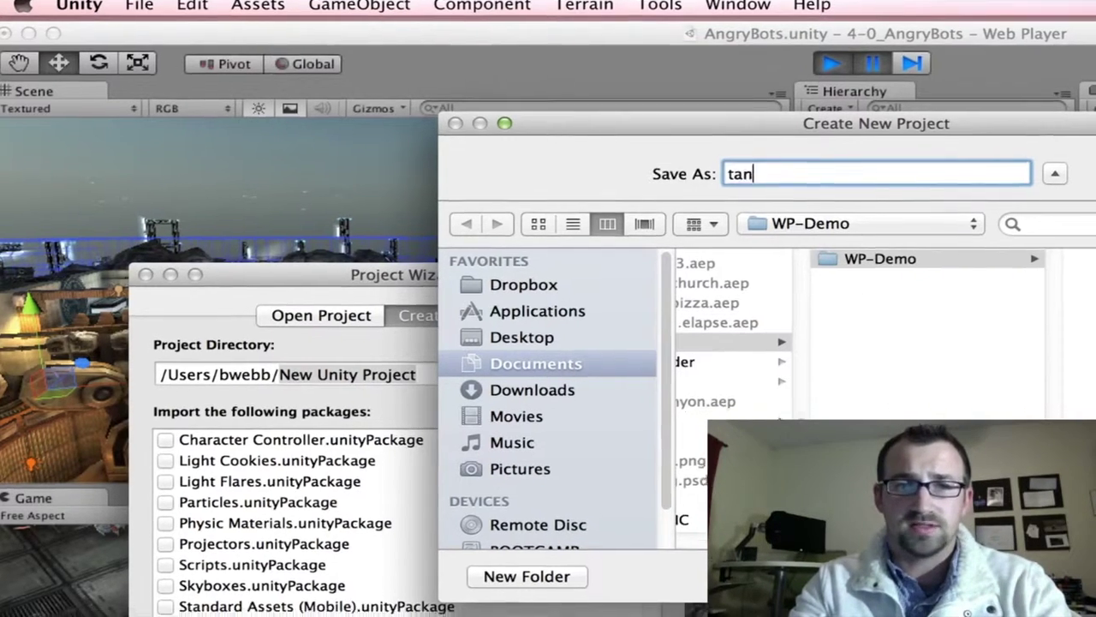
text(ks)
key(Return)
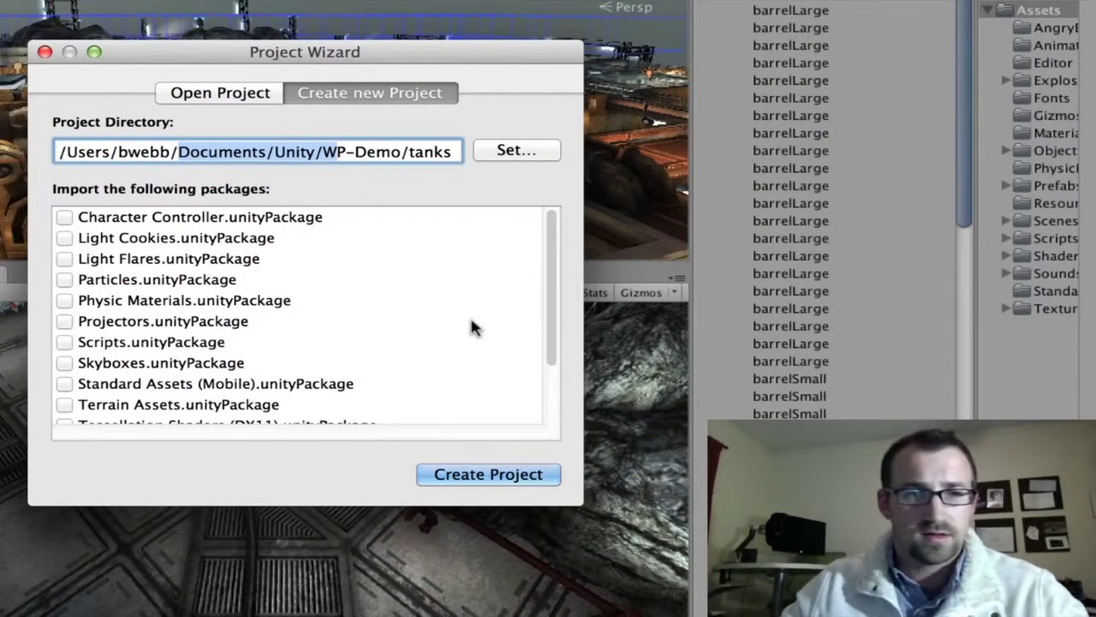
Create the project without saving the AngryBots scene changes, and dismiss the welcome window
click(477, 475)
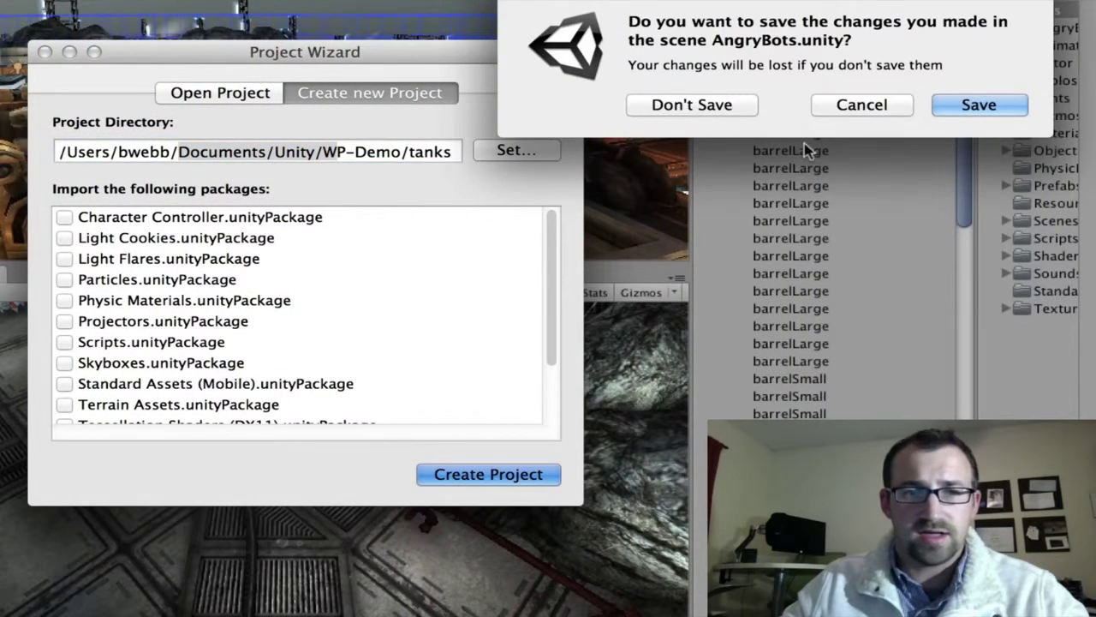
click(692, 106)
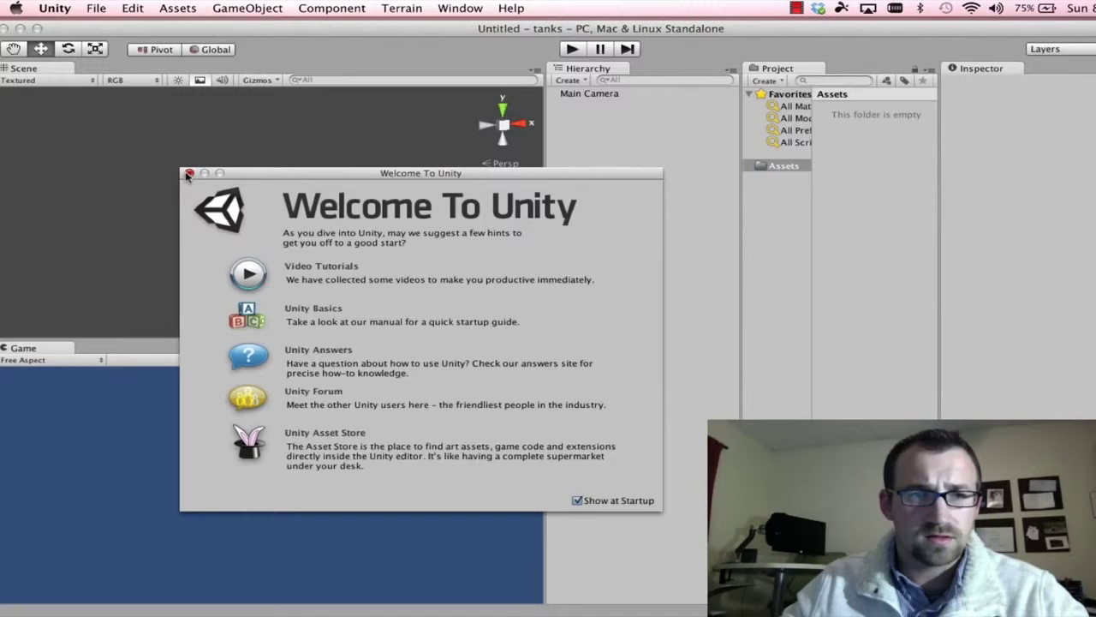
click(189, 174)
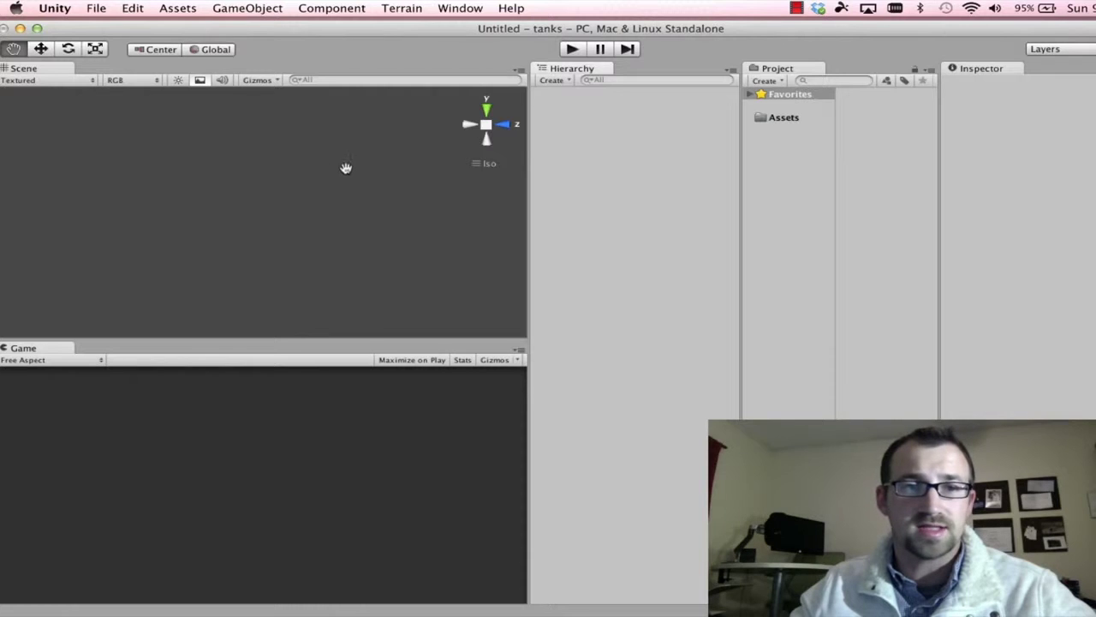
Add a cube game object to the empty scene
click(254, 10)
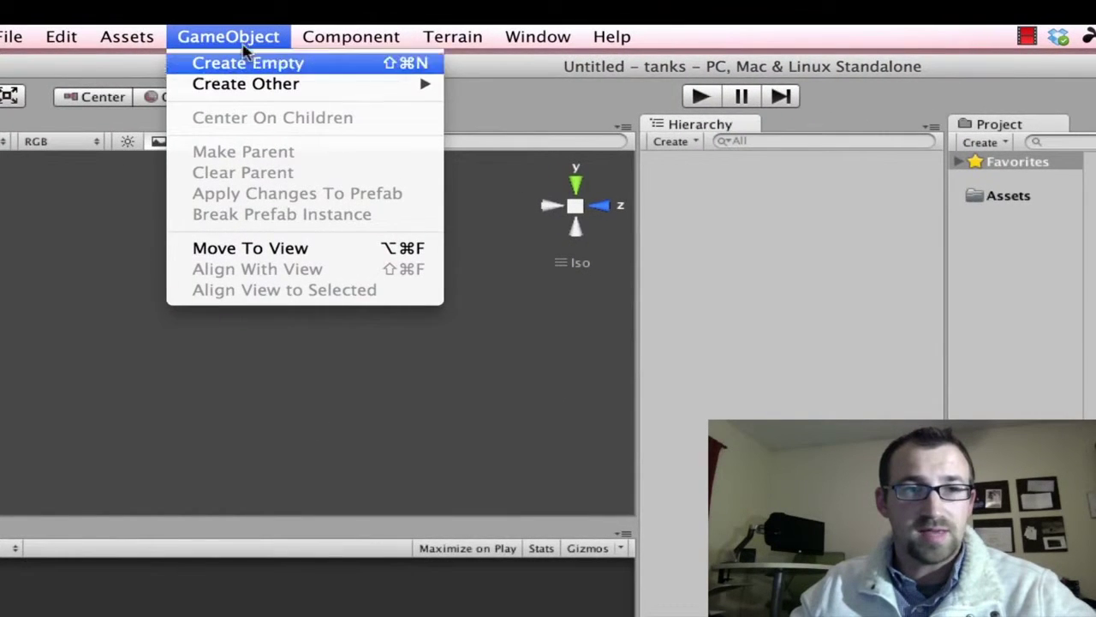
mouse_move(230, 85)
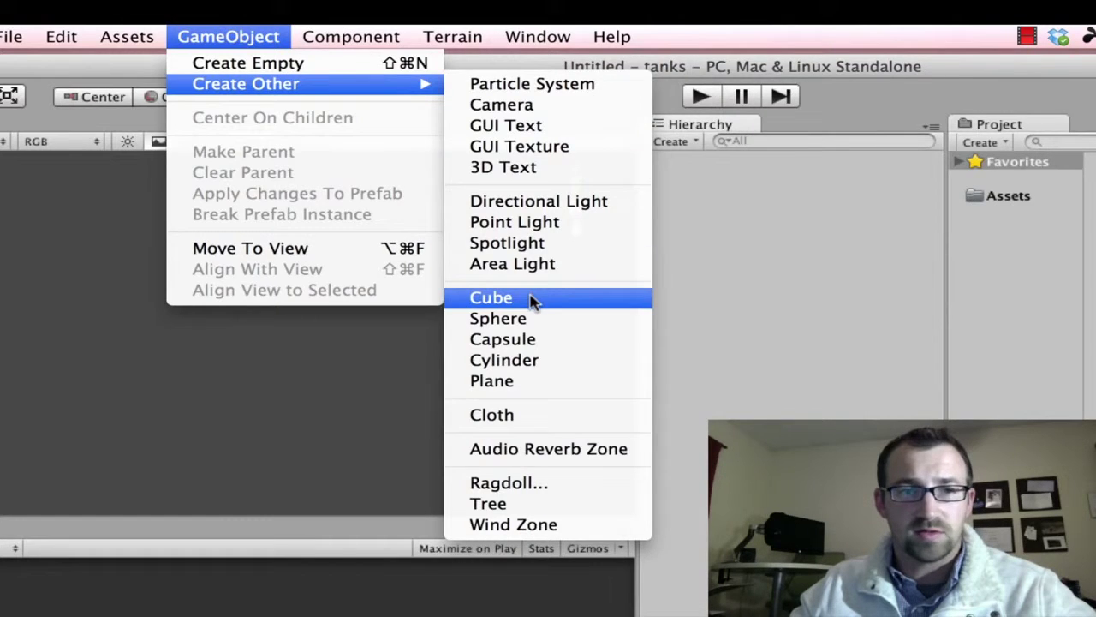
click(531, 298)
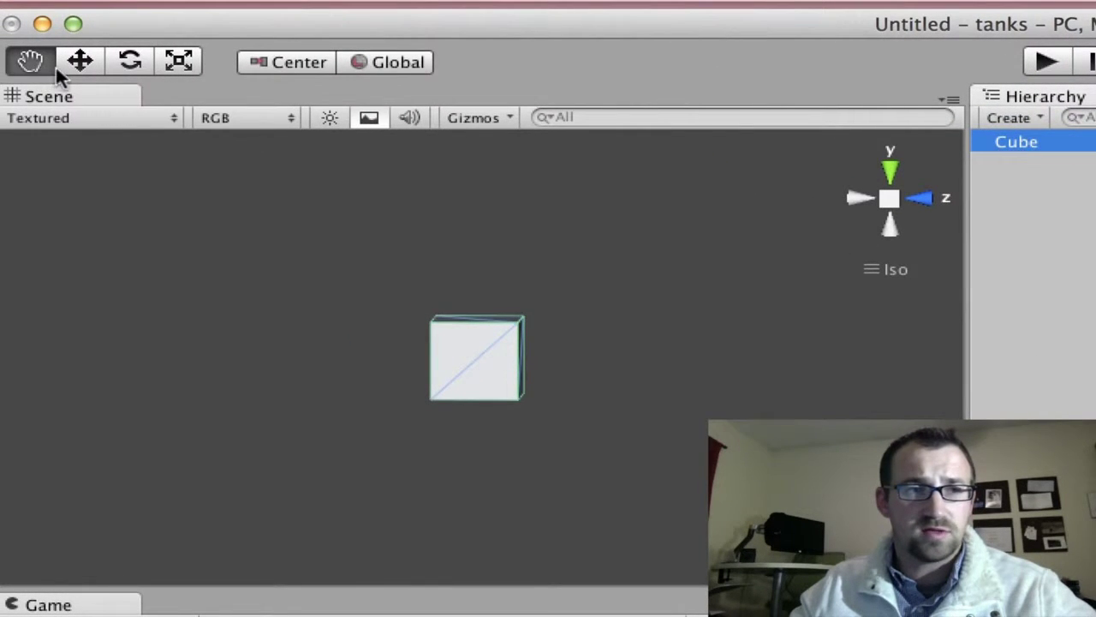
Use the Move tool to shift the cube slightly in the negative Z direction
click(78, 62)
click(572, 355)
drag(636, 362, 514, 367)
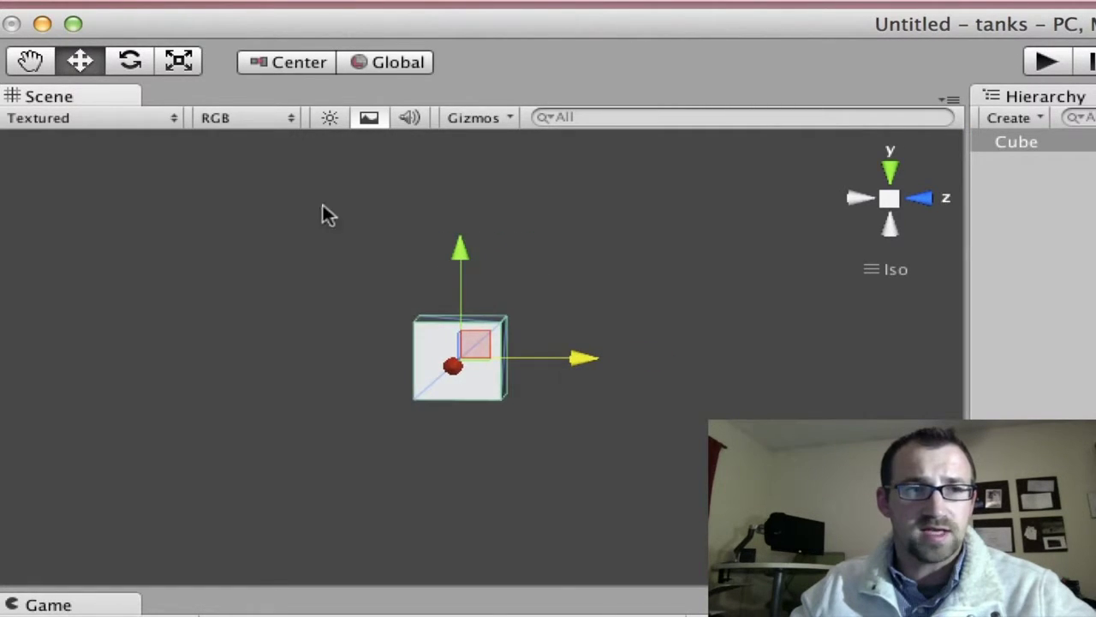
Try the Rotate tool on the cube, and scale it along the Z axis to about 1.7 times its length
click(133, 64)
drag(582, 300, 549, 266)
click(179, 62)
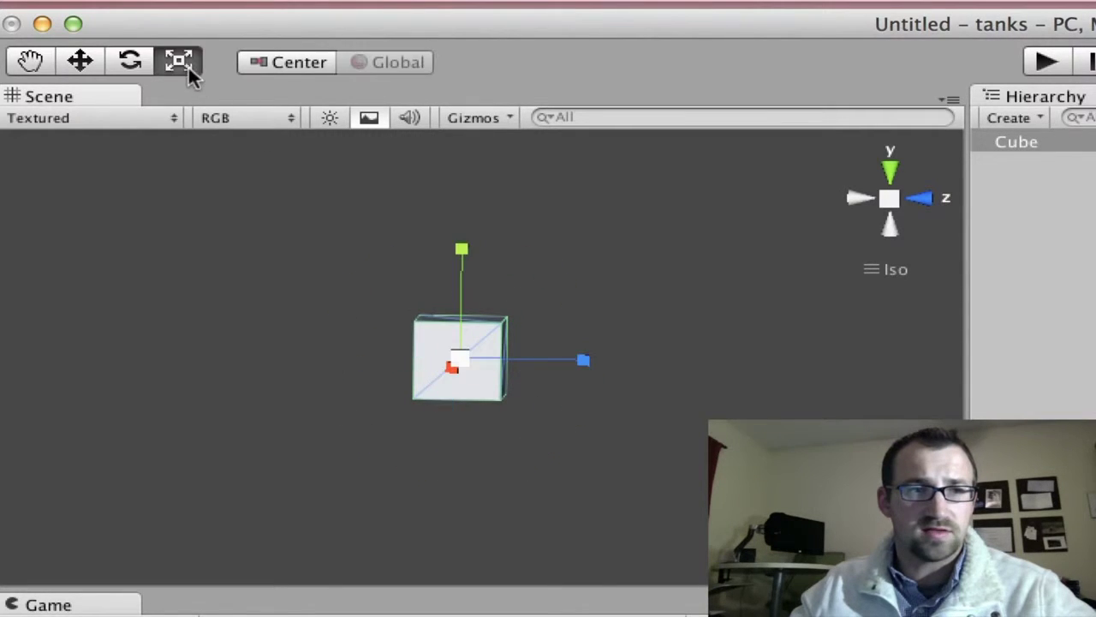
drag(555, 363, 649, 373)
Switch from the Scale tool to the Hand tool
click(48, 65)
click(74, 67)
click(52, 61)
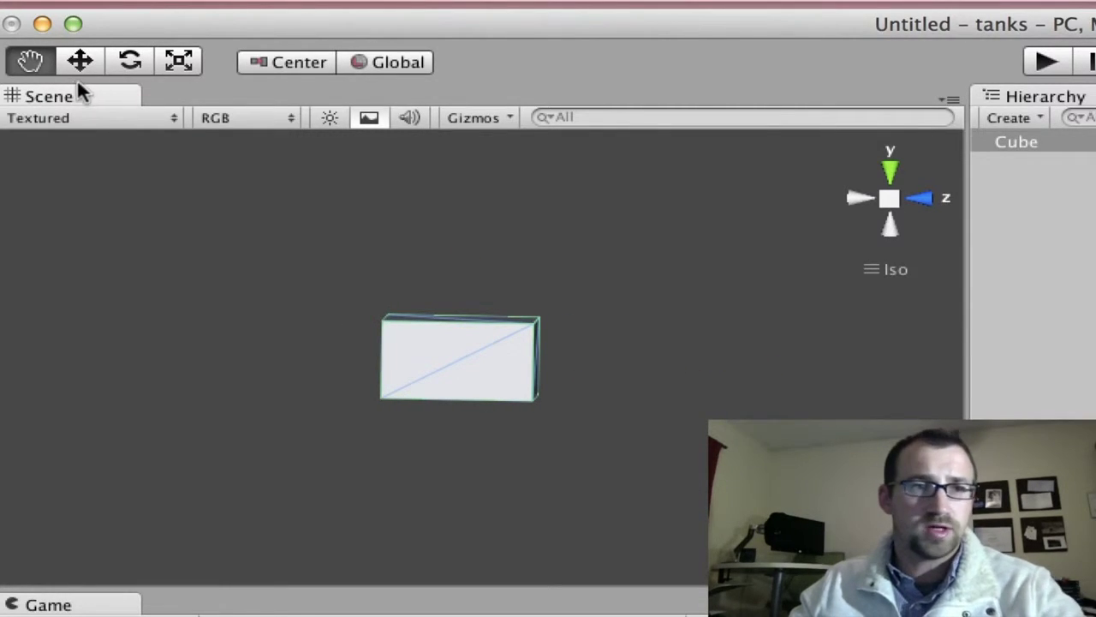
key(q)
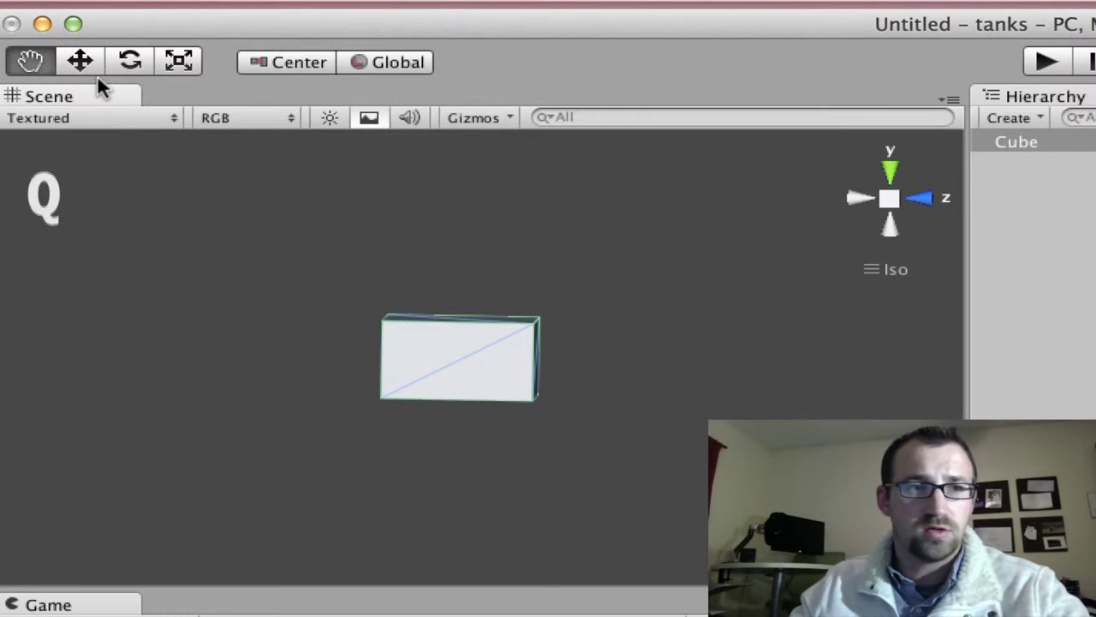
Cycle through the Move, Rotate and Scale tools with the cube selected
key(w)
key(e)
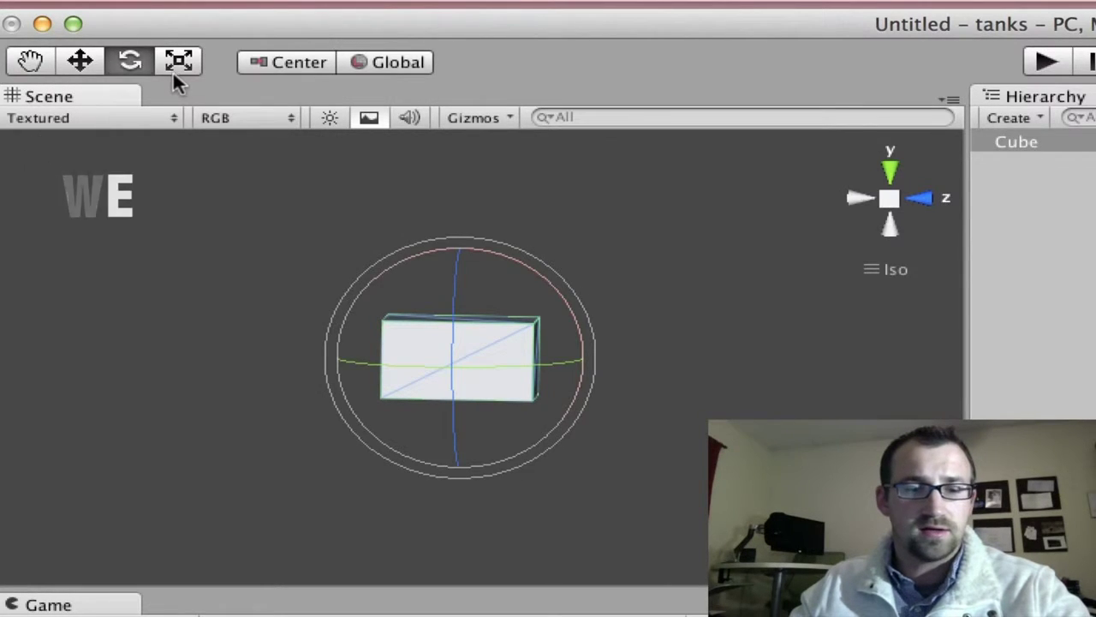
key(r)
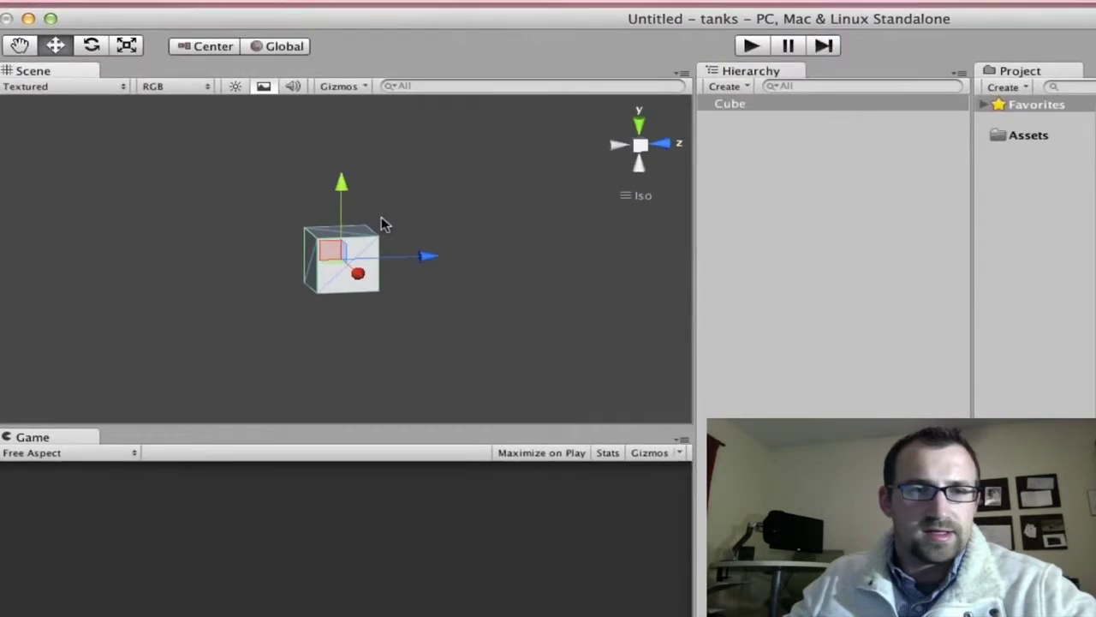
Scale the cube into a flat tank body of about 2.12 on X, 0.69 on Y and 1.73 on Z
click(145, 44)
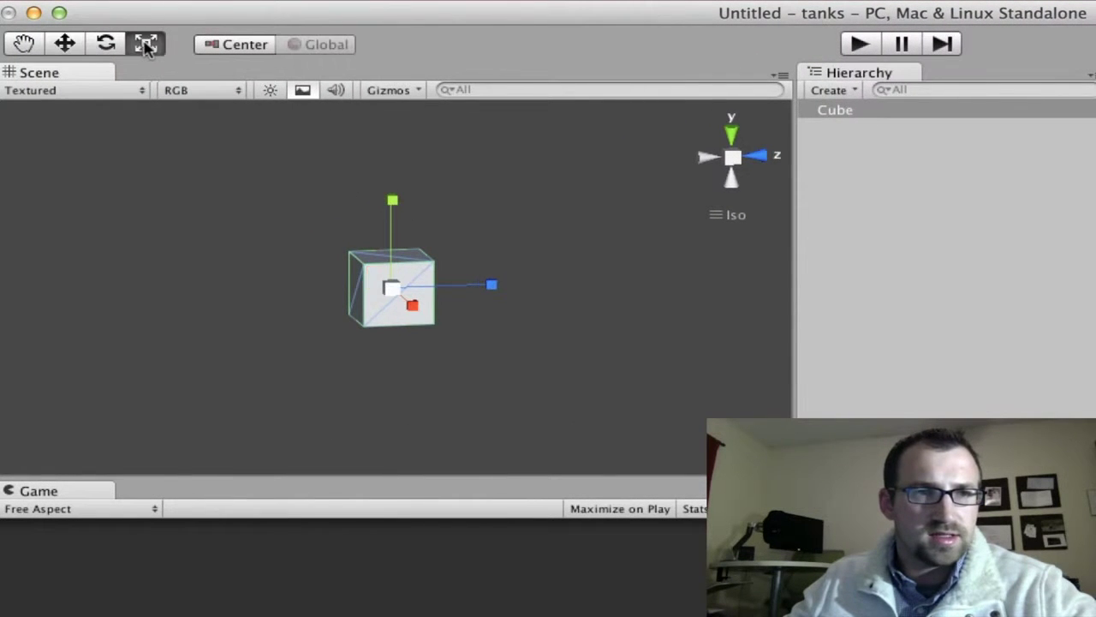
drag(394, 202, 396, 238)
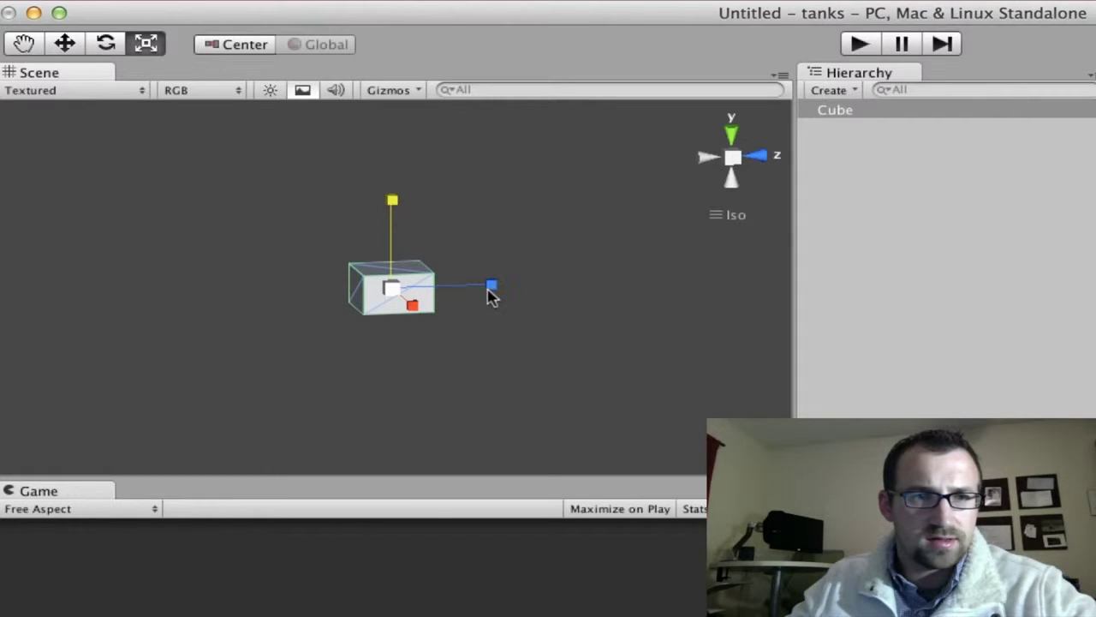
alt+drag(536, 318, 433, 334)
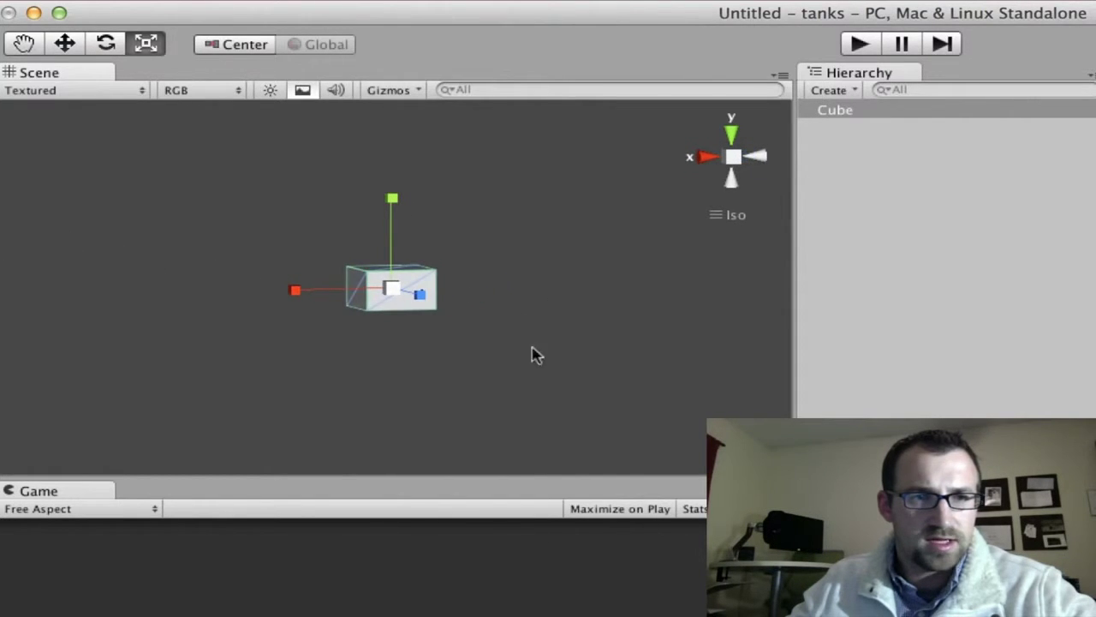
drag(295, 291, 206, 297)
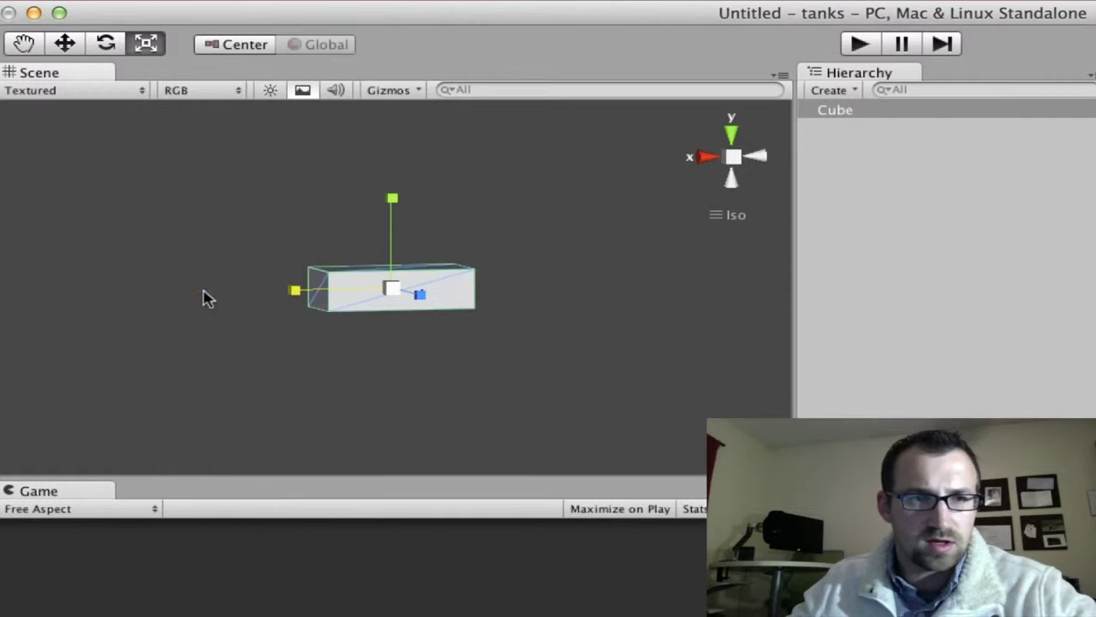
alt+drag(309, 321, 876, 314)
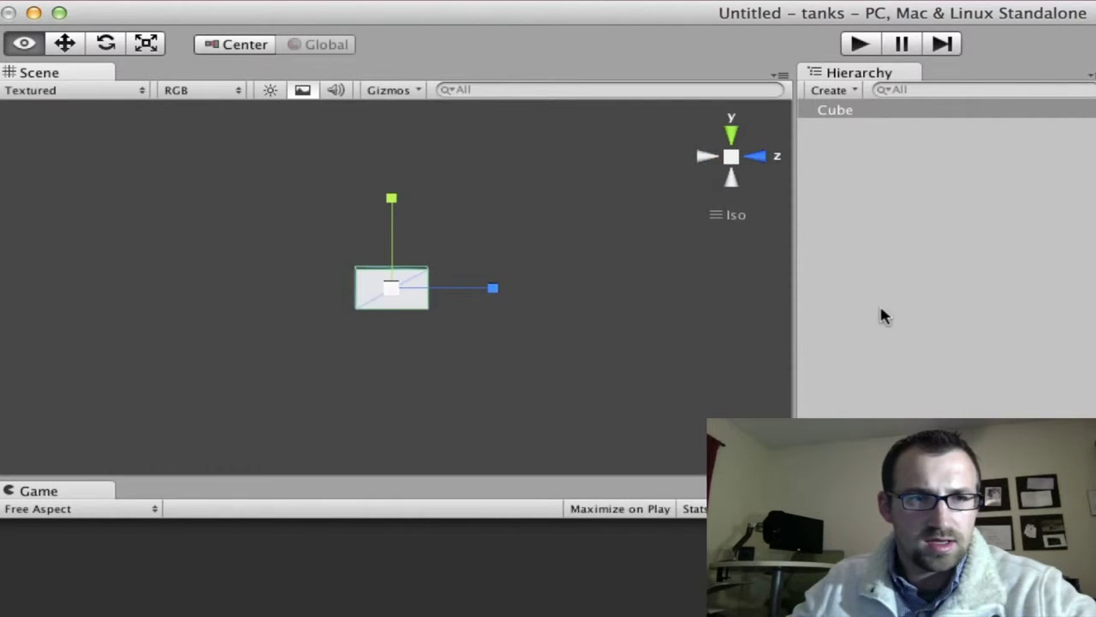
drag(493, 288, 140, 312)
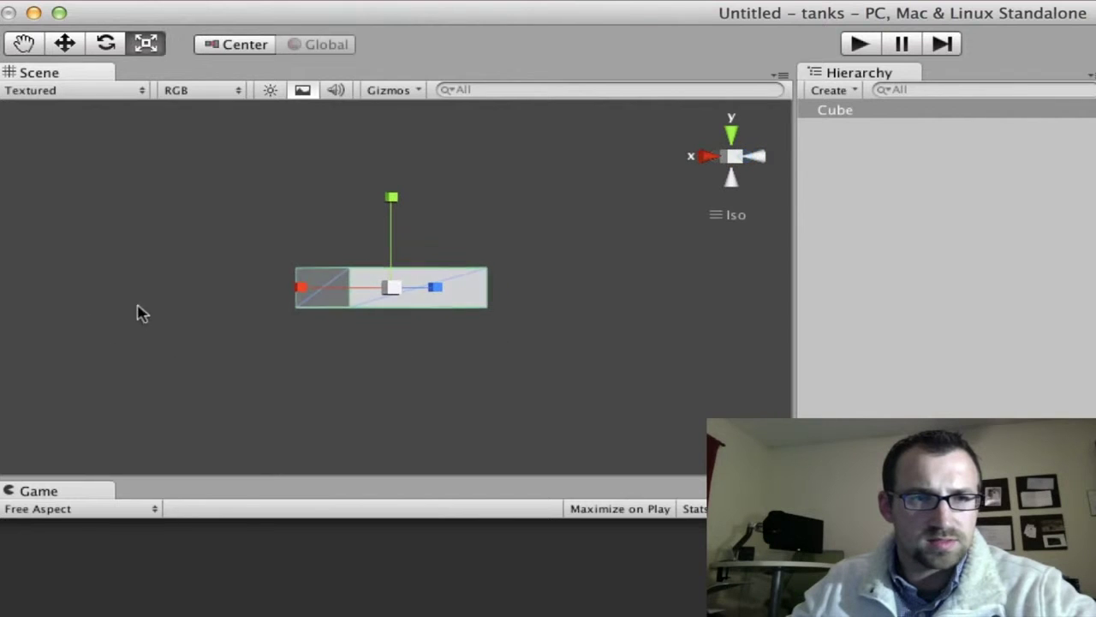
alt+drag(391, 206, 365, 274)
alt+drag(629, 258, 644, 261)
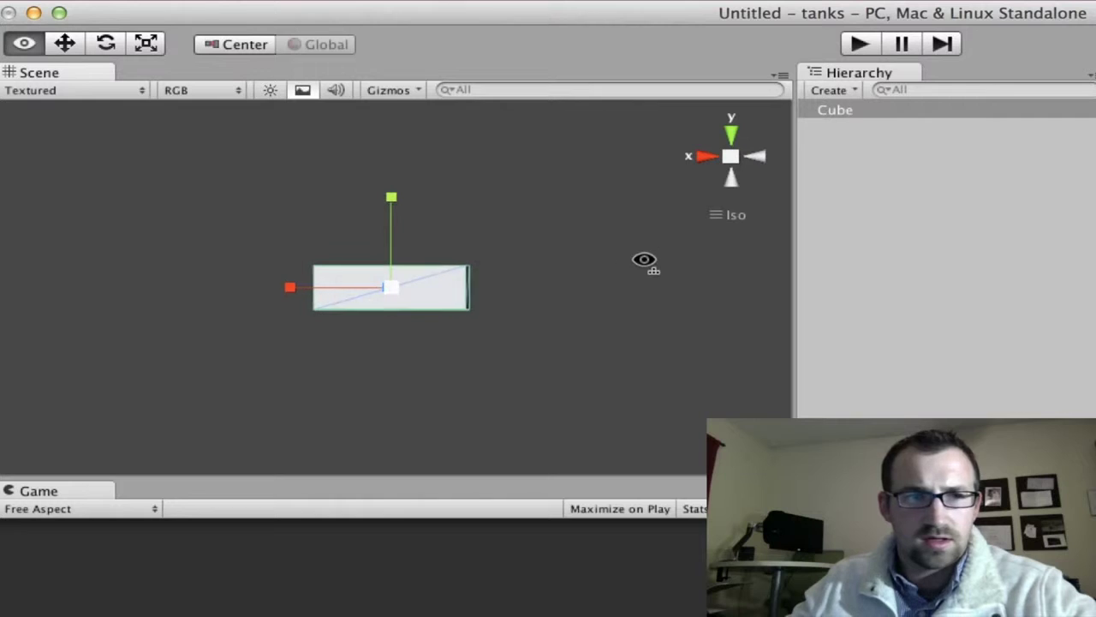
Set the cube's X, Y and Z position to 0
click(899, 154)
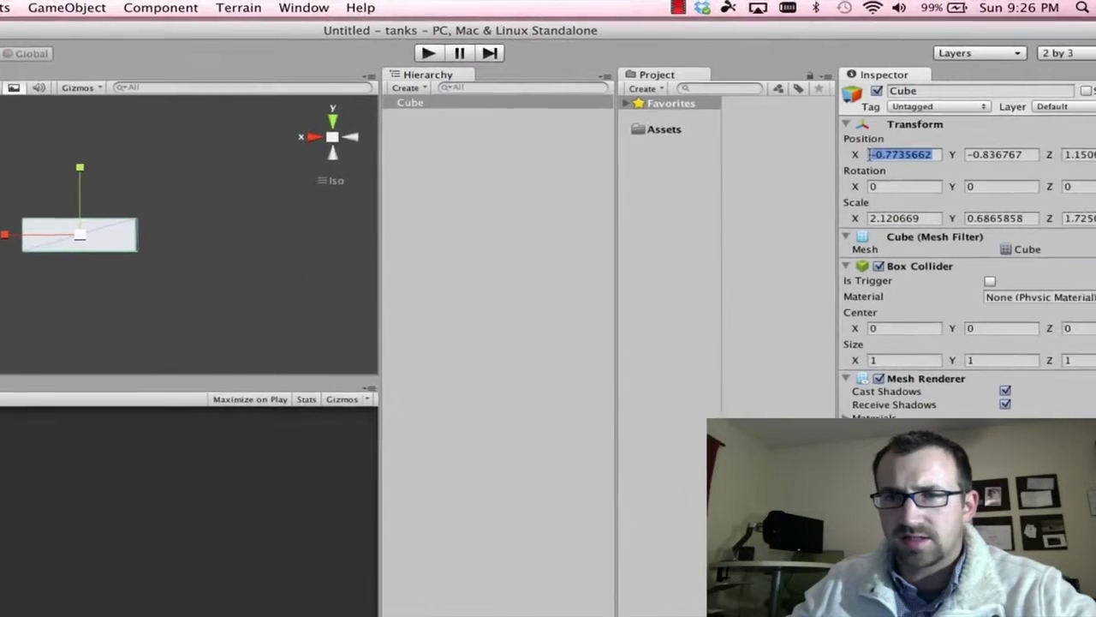
text(0)
click(962, 152)
text(0)
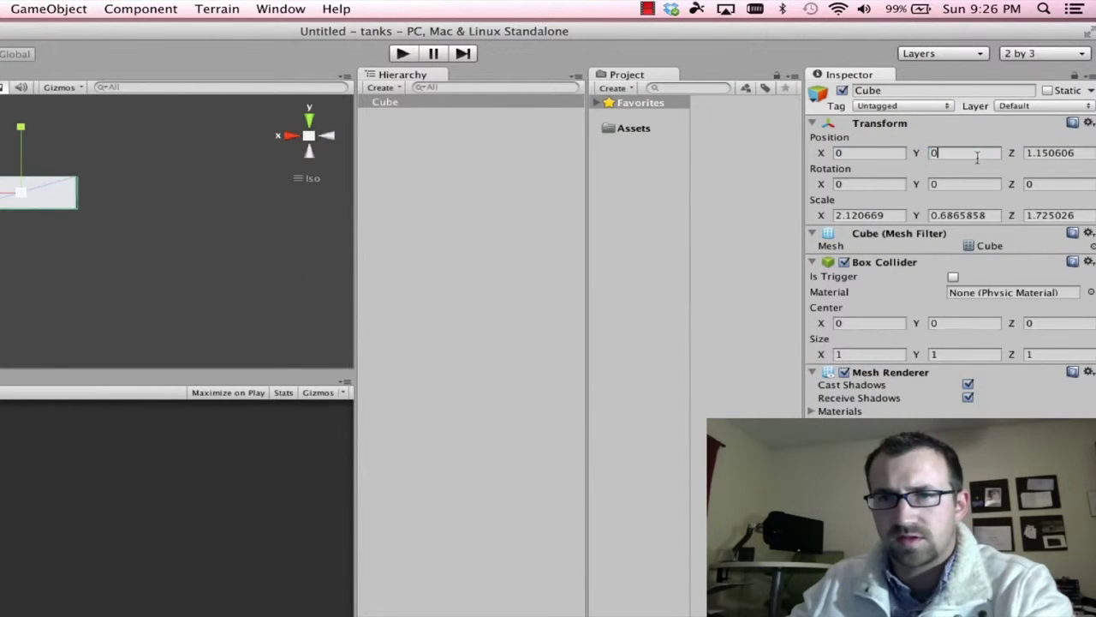
text(0)
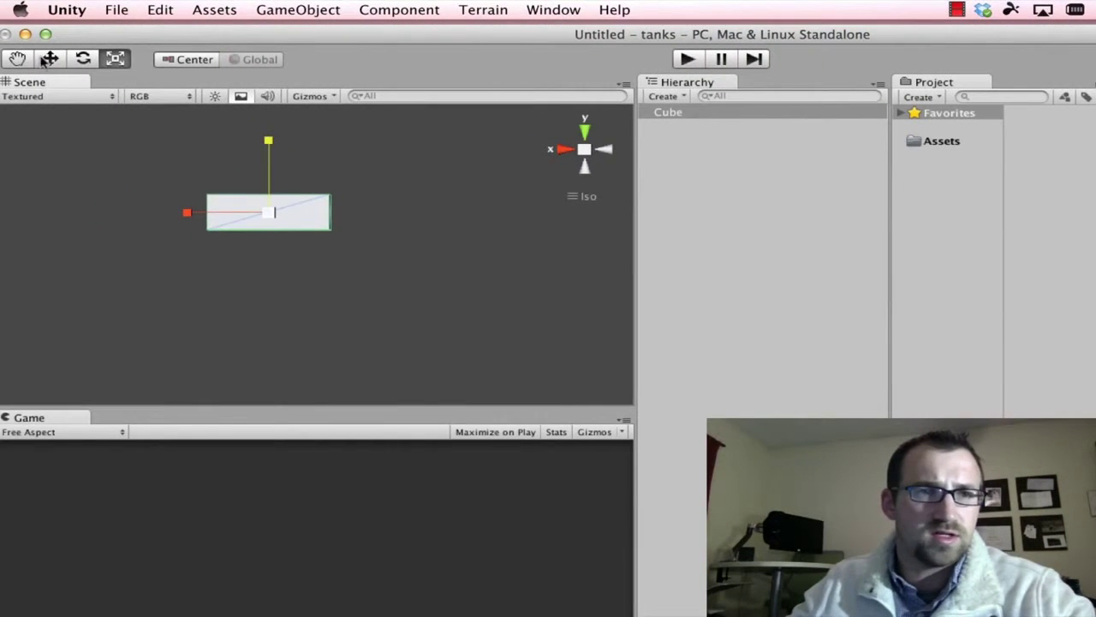
Add a cylinder game object to the scene
click(49, 60)
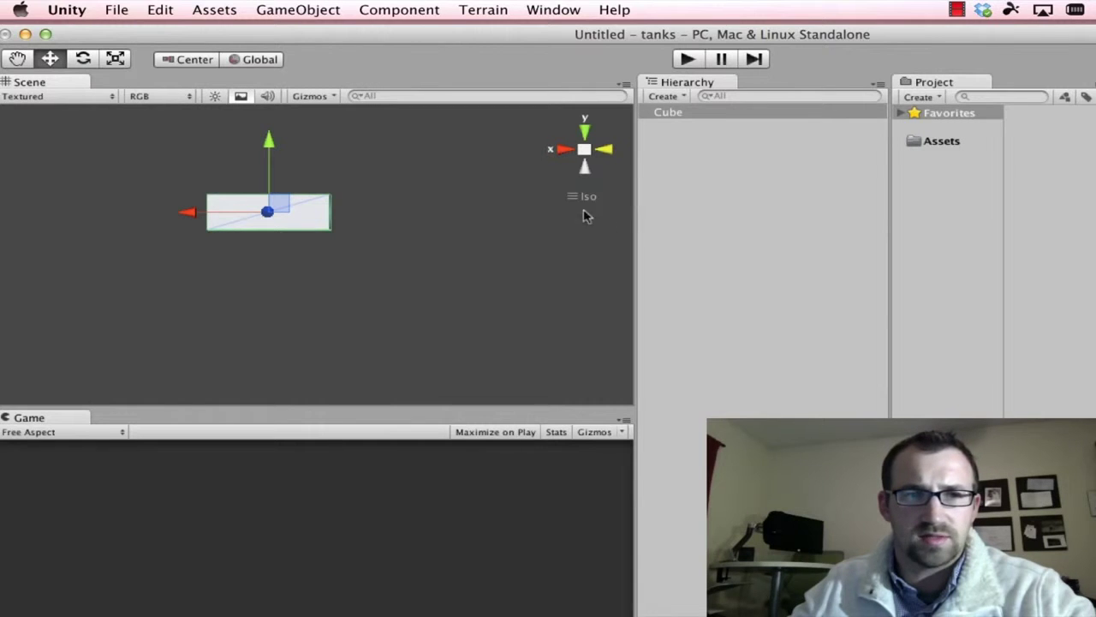
click(298, 10)
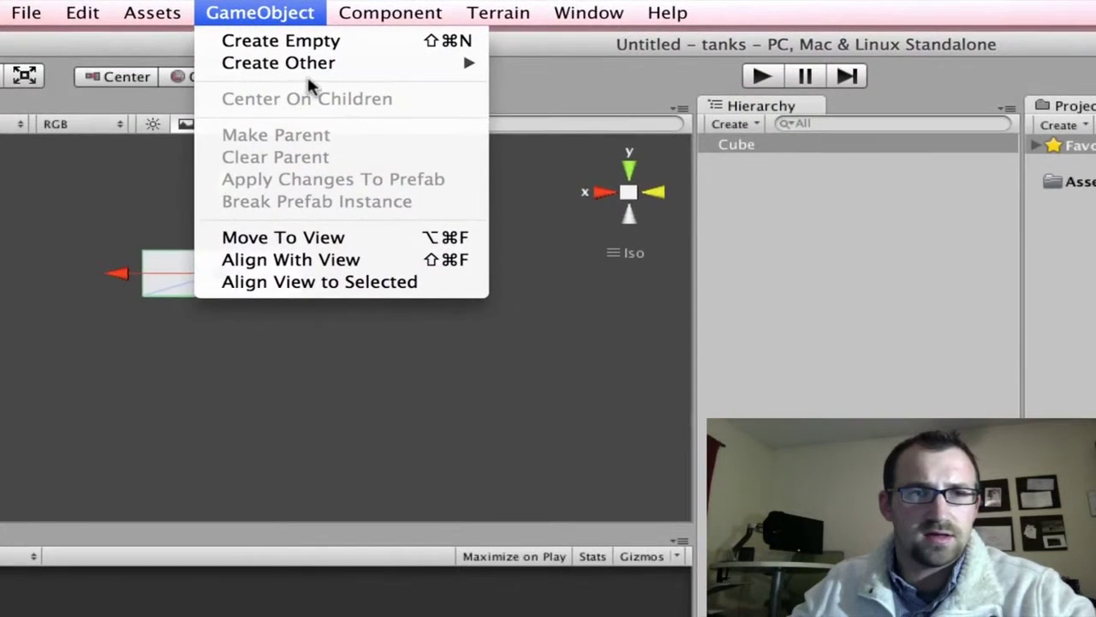
mouse_move(346, 54)
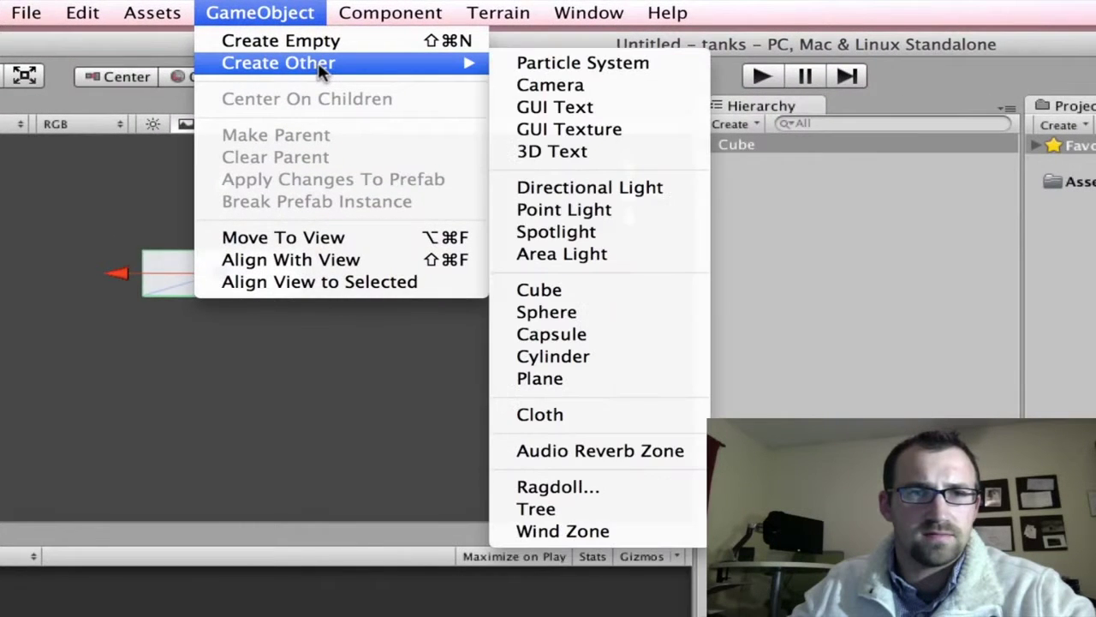
click(611, 362)
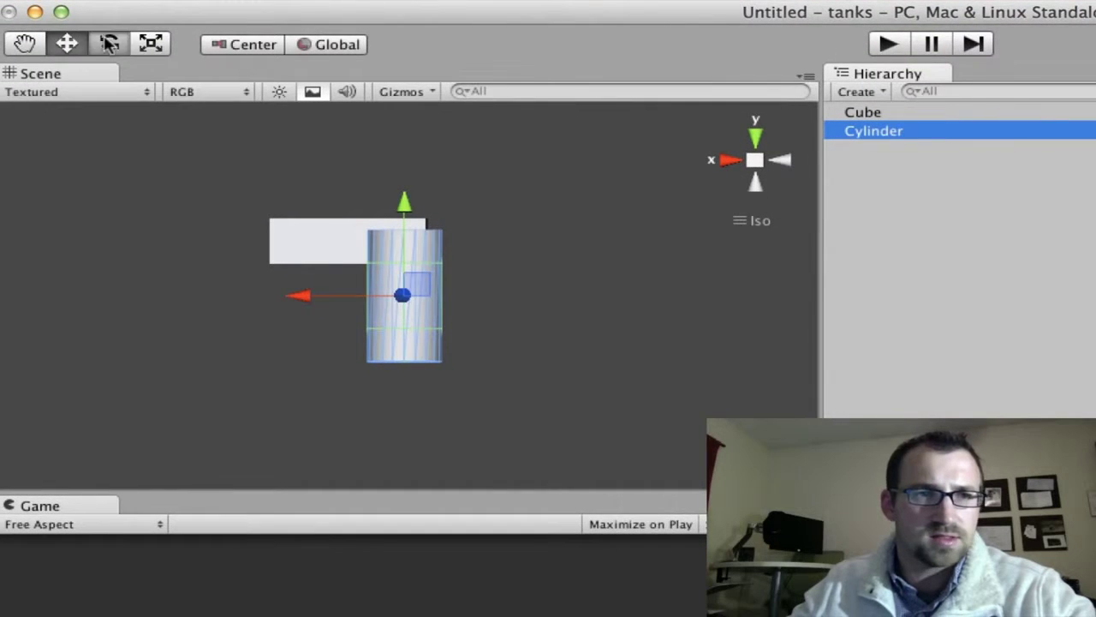
Turn the cylinder's round end toward the cube's long side, and stretch it along its local Z axis to a scale of about 3.09
click(110, 42)
drag(407, 209, 744, 539)
mouse_move(499, 300)
mouse_down()
mouse_move(330, 296)
mouse_move(348, 300)
mouse_up()
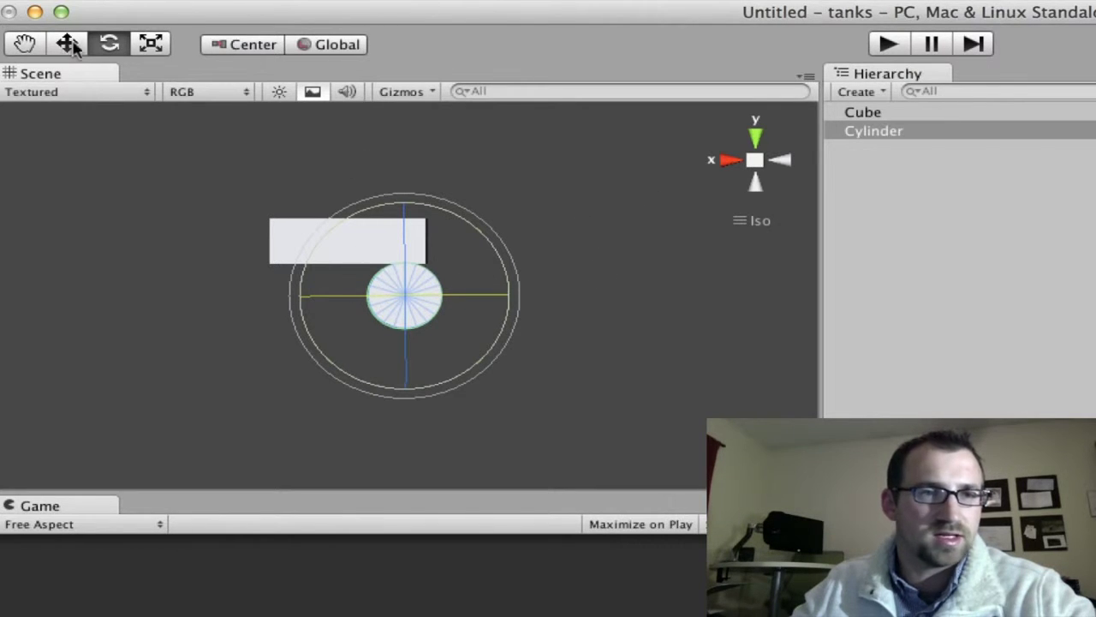
click(157, 49)
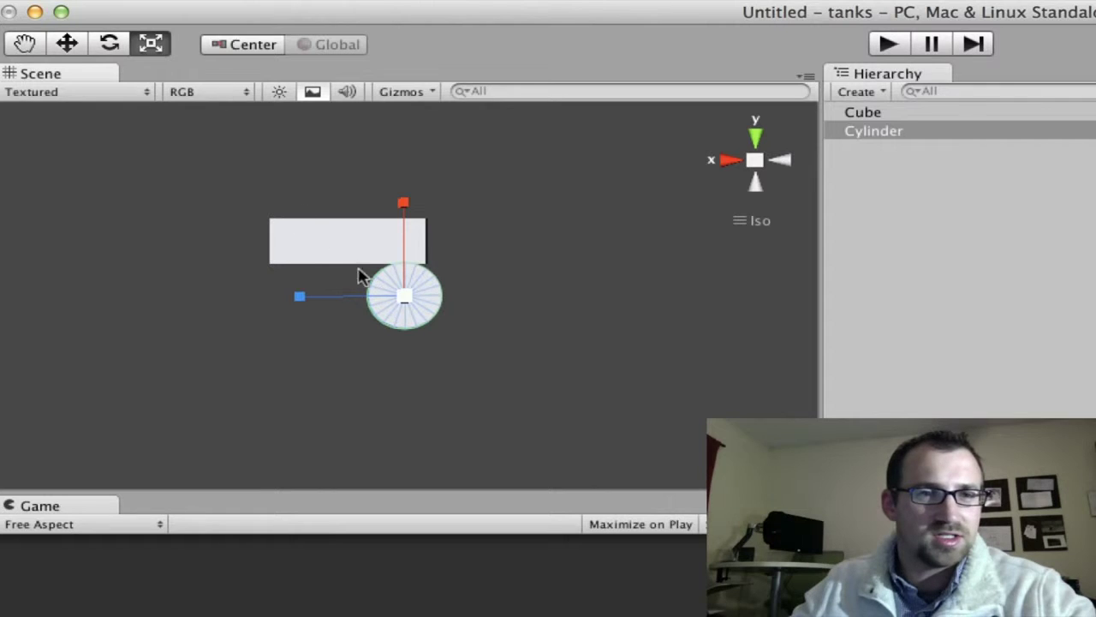
drag(326, 303, 107, 305)
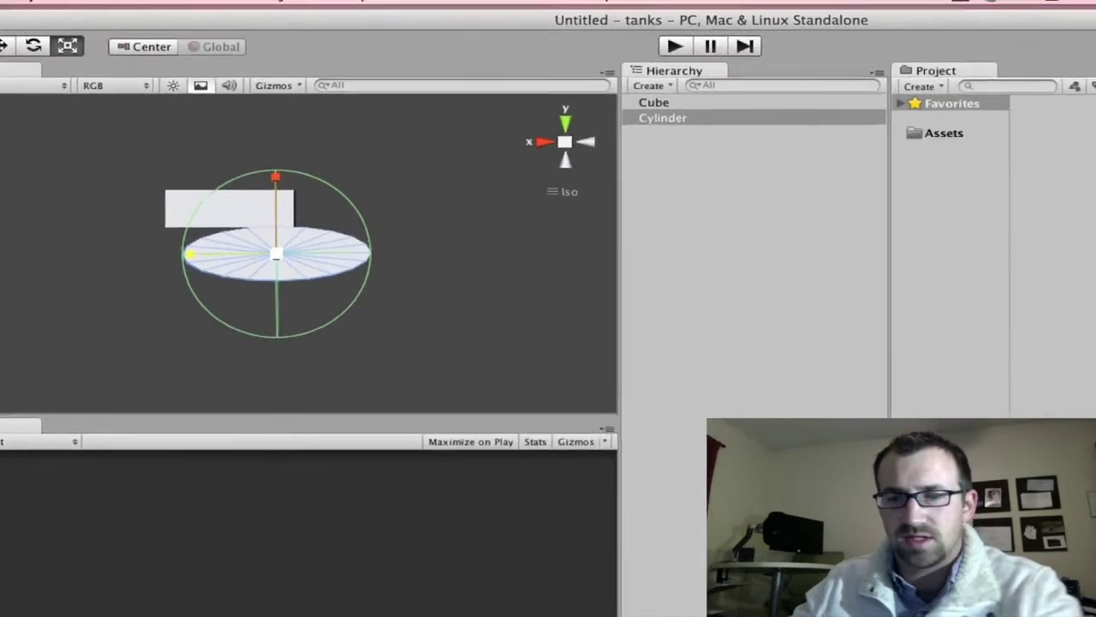
Center the stretched cylinder on the cube by setting its position coordinates to 0
drag(860, 140, 930, 135)
text(0)
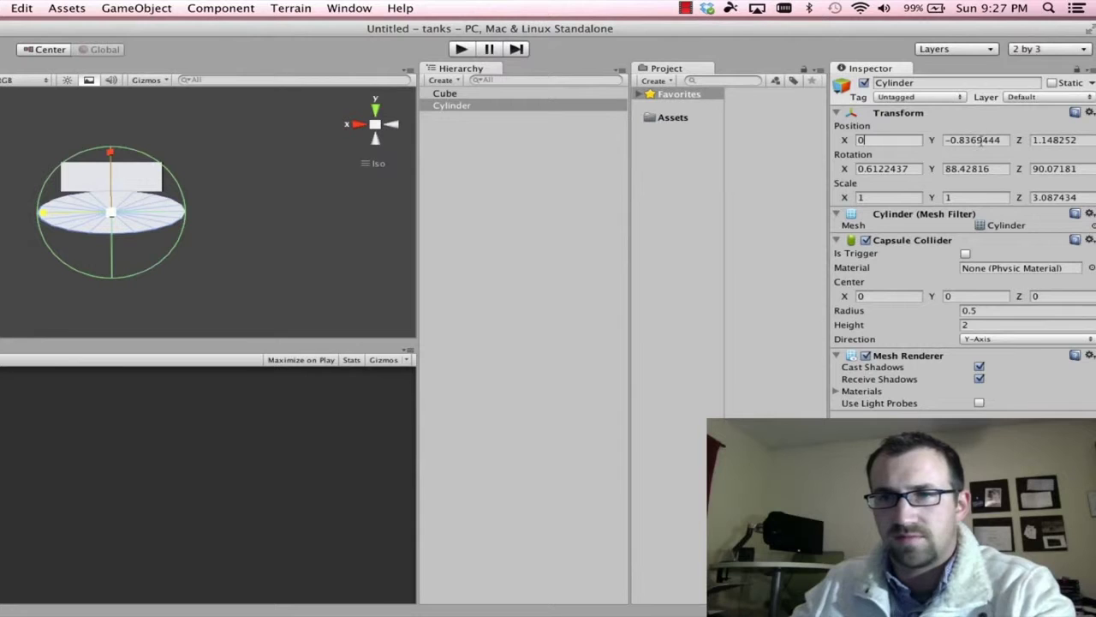
click(997, 140)
text(0)
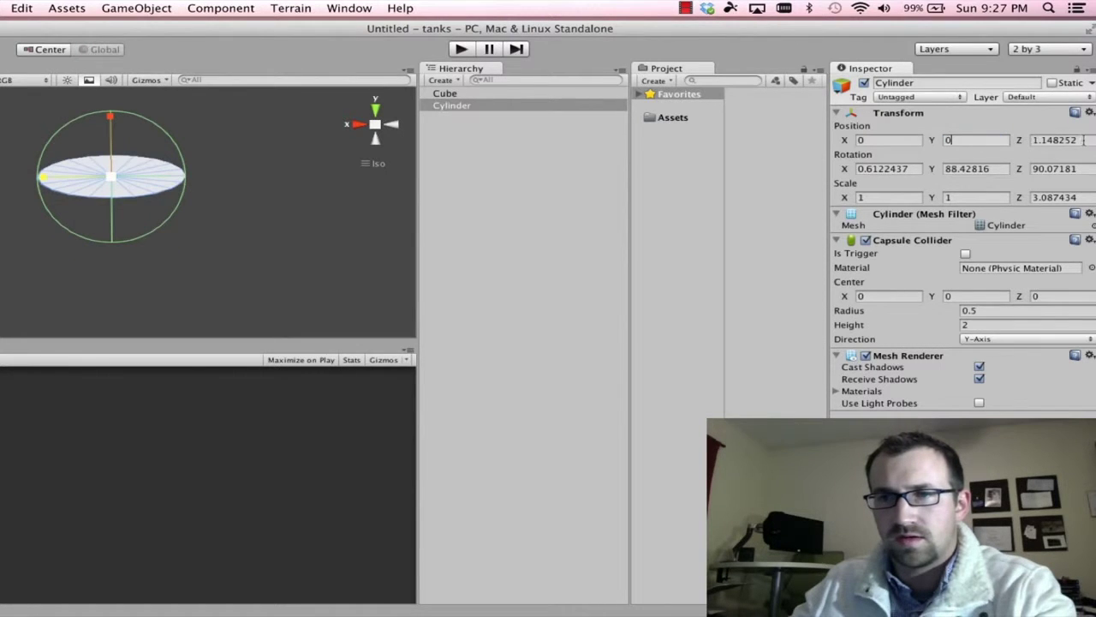
click(234, 186)
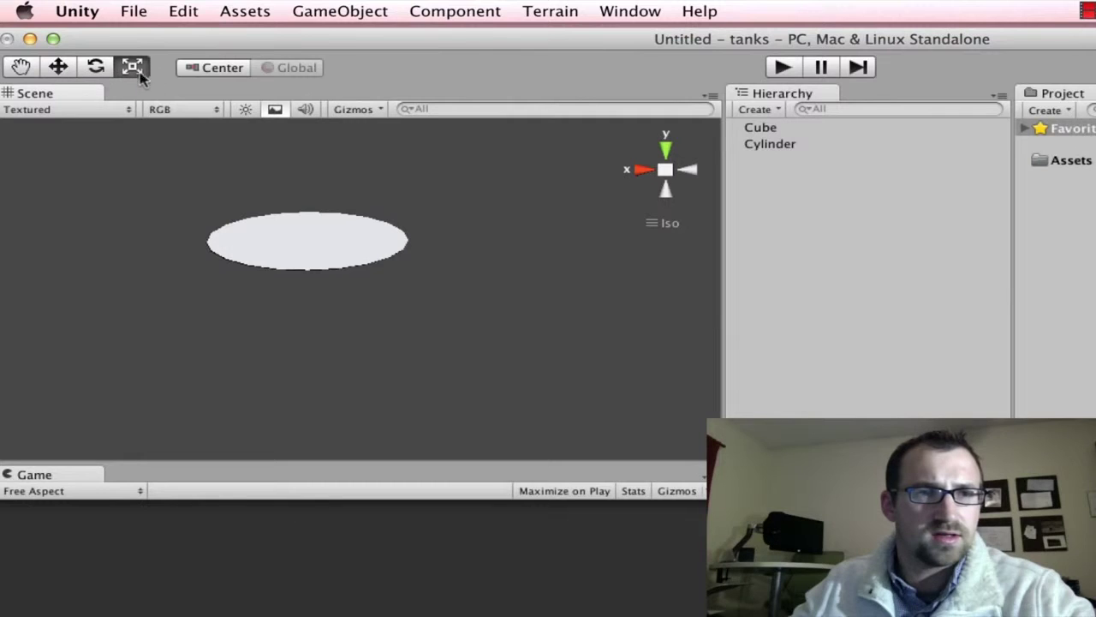
Scale the stretched cylinder along its length so both ends protrude slightly beyond the sides of the cube
click(324, 250)
drag(308, 249, 764, 292)
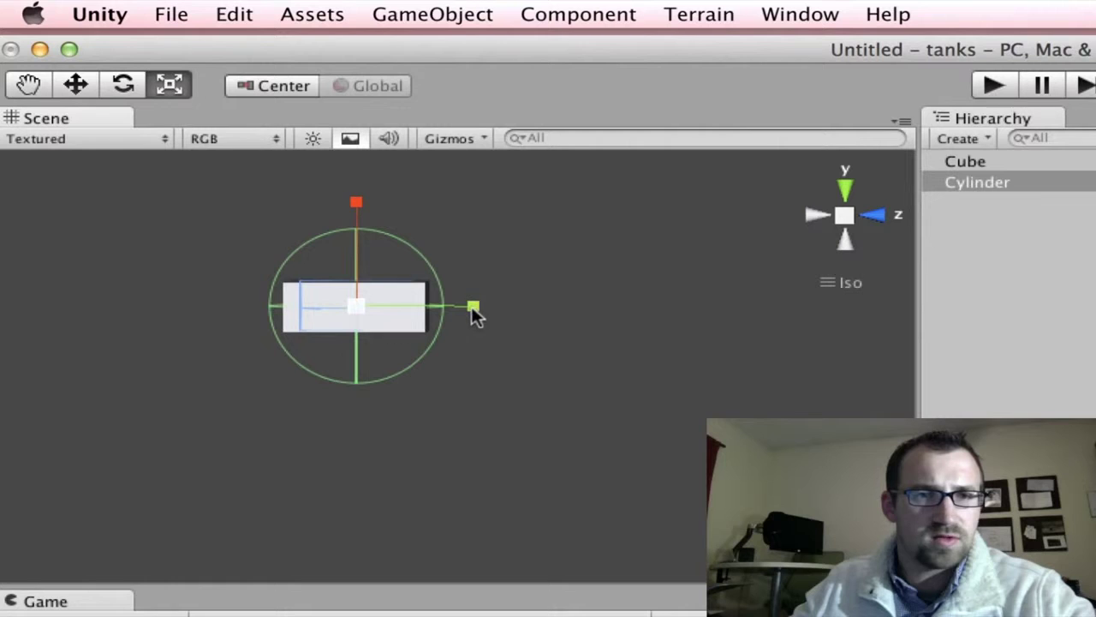
drag(478, 310, 659, 377)
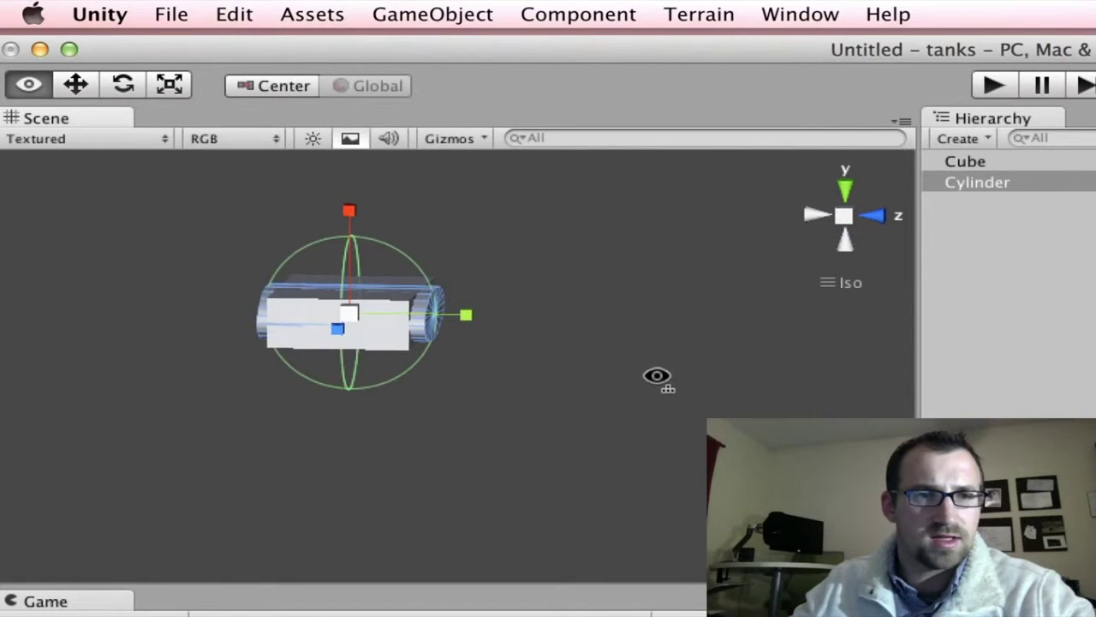
alt+drag(558, 340, 590, 340)
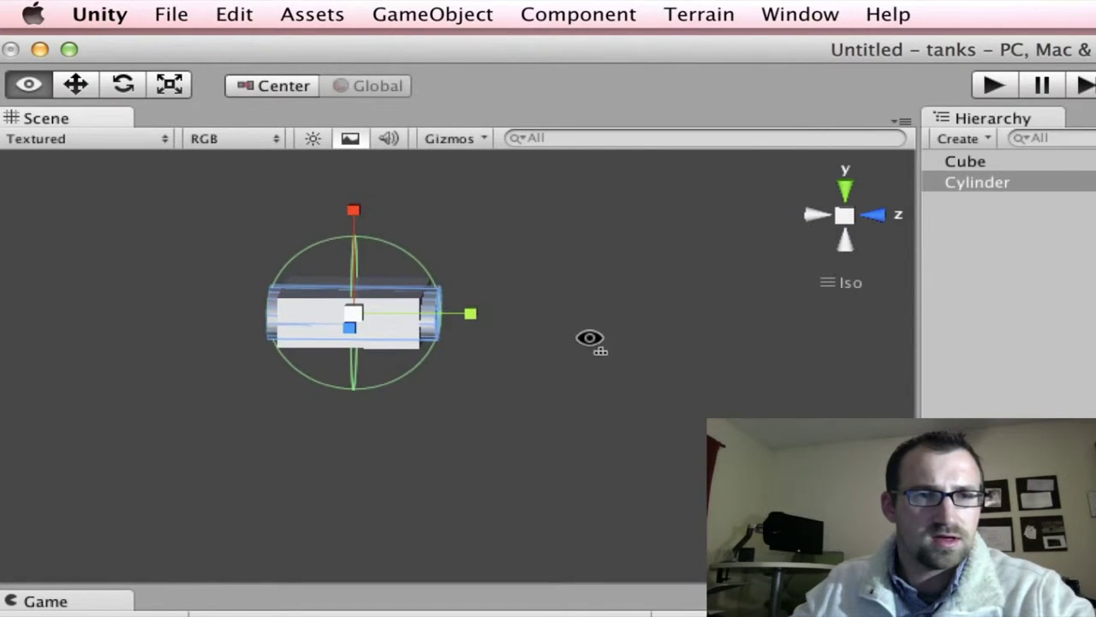
click(1049, 310)
alt+drag(673, 297, 694, 319)
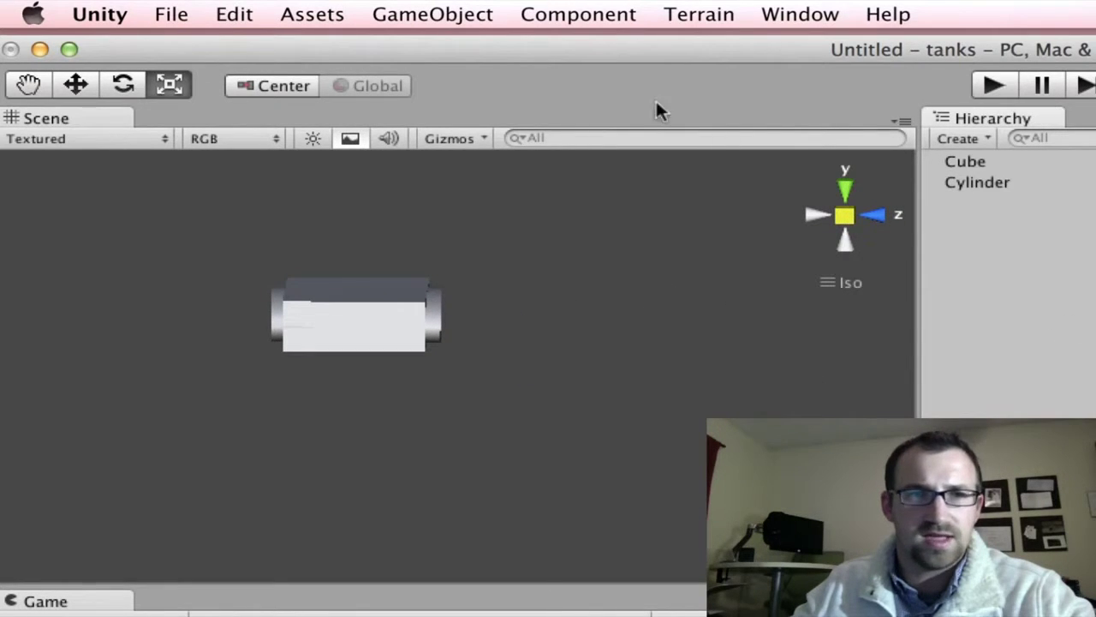
Add a second cylinder and flatten it along the Y axis to about a third of its height
click(428, 15)
mouse_move(455, 71)
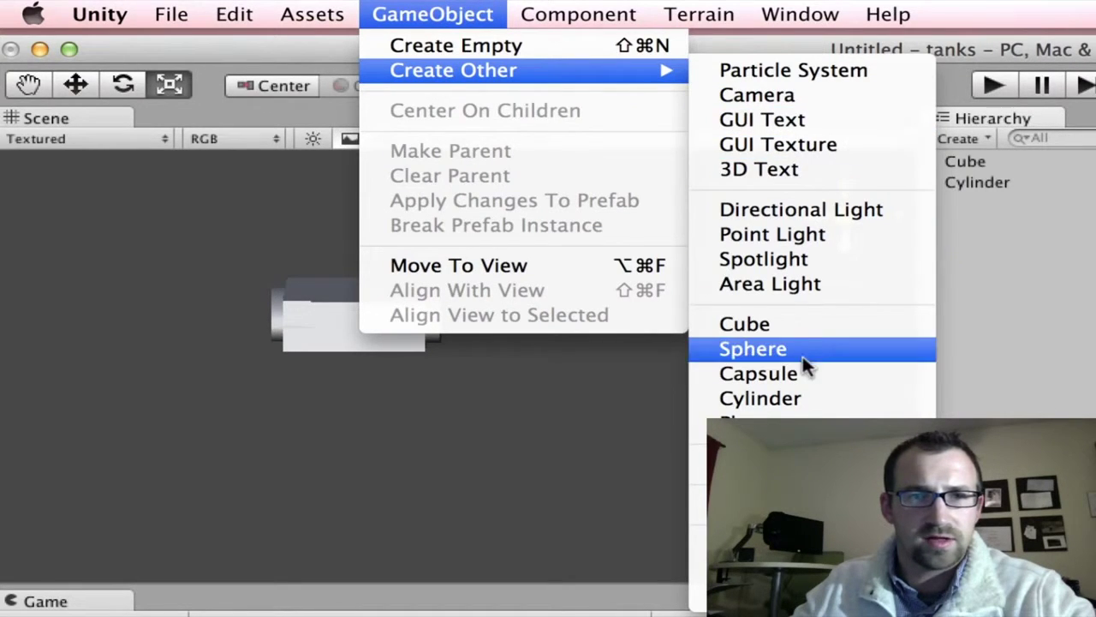
click(765, 397)
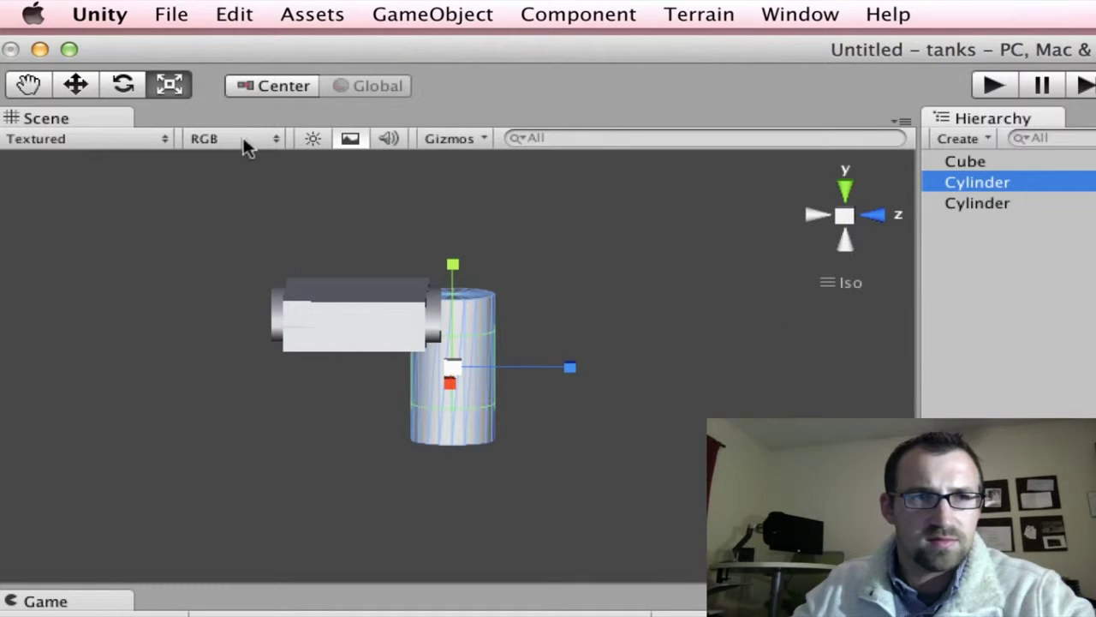
drag(453, 264, 465, 344)
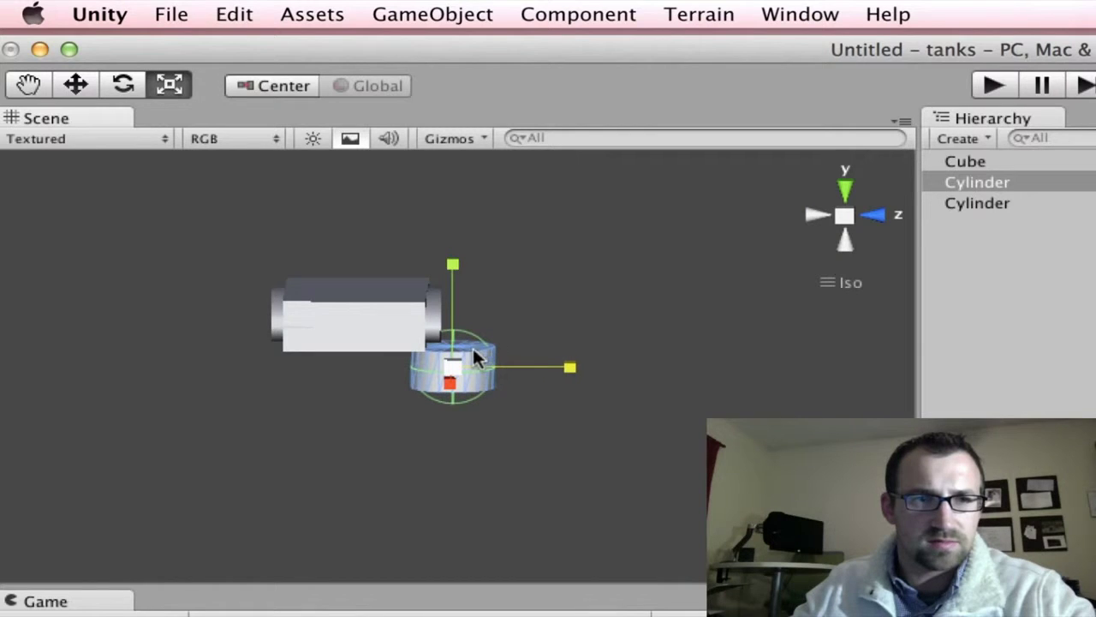
Move the flattened cylinder onto the center of the tank body's top face as a turret
click(75, 84)
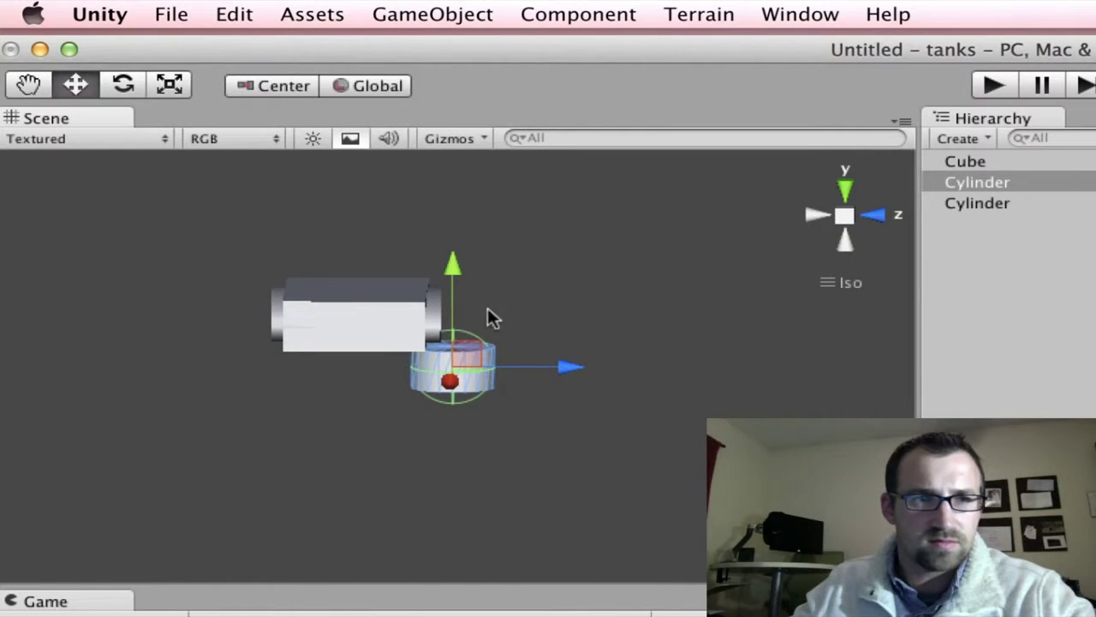
drag(456, 308, 459, 225)
drag(533, 281, 436, 278)
alt+drag(530, 273, 2, 215)
drag(387, 271, 1092, 317)
alt+drag(651, 249, 555, 244)
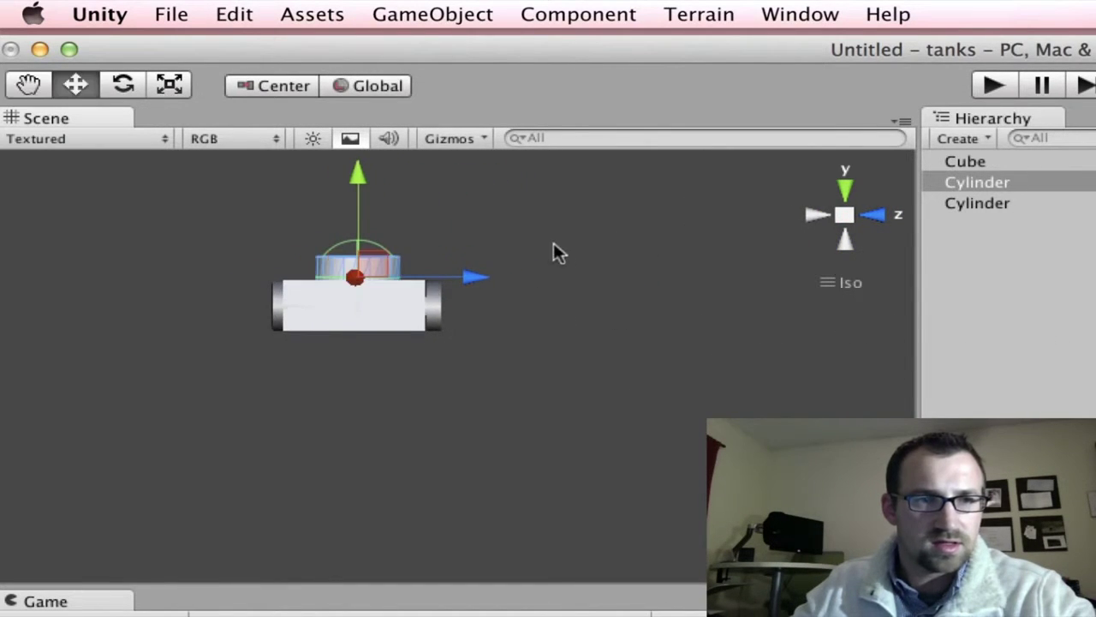
Widen the turret cylinder along the Z axis to about 1.2 times its width
click(187, 86)
drag(461, 280, 477, 279)
alt+drag(407, 370, 423, 351)
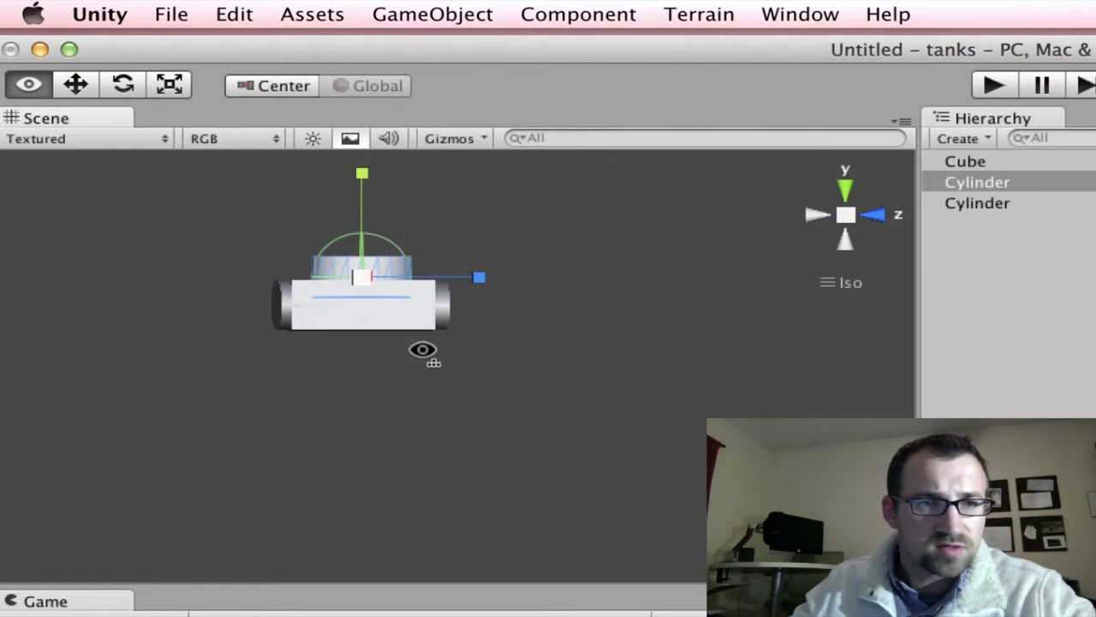
click(552, 277)
alt+drag(551, 275, 513, 282)
Add another cube and move it above the tank body, off to one side of the turret
click(432, 15)
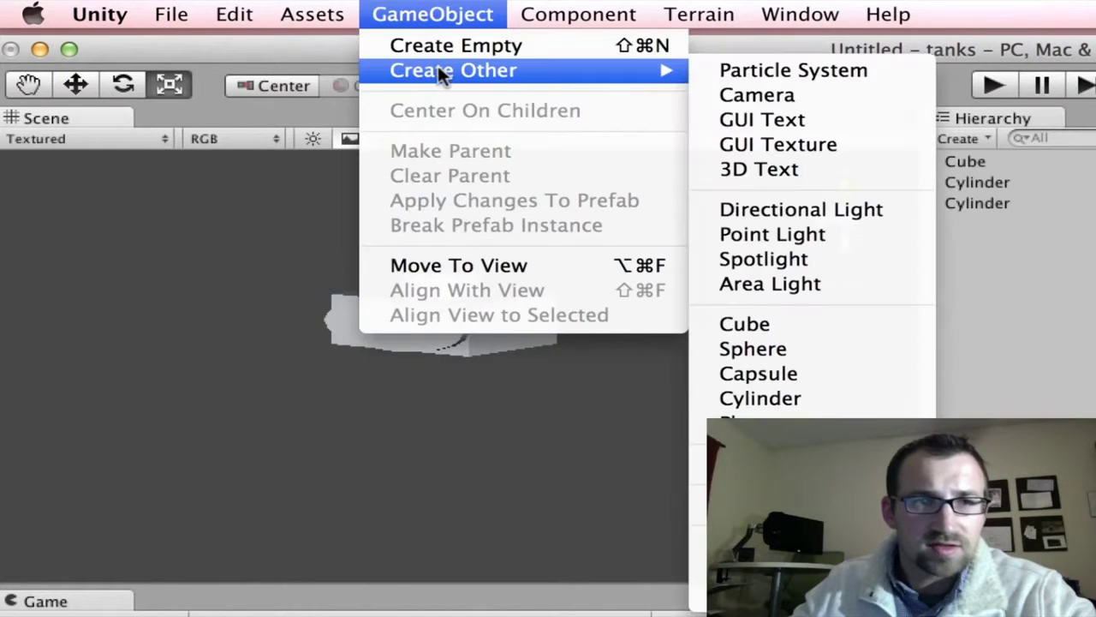
click(780, 326)
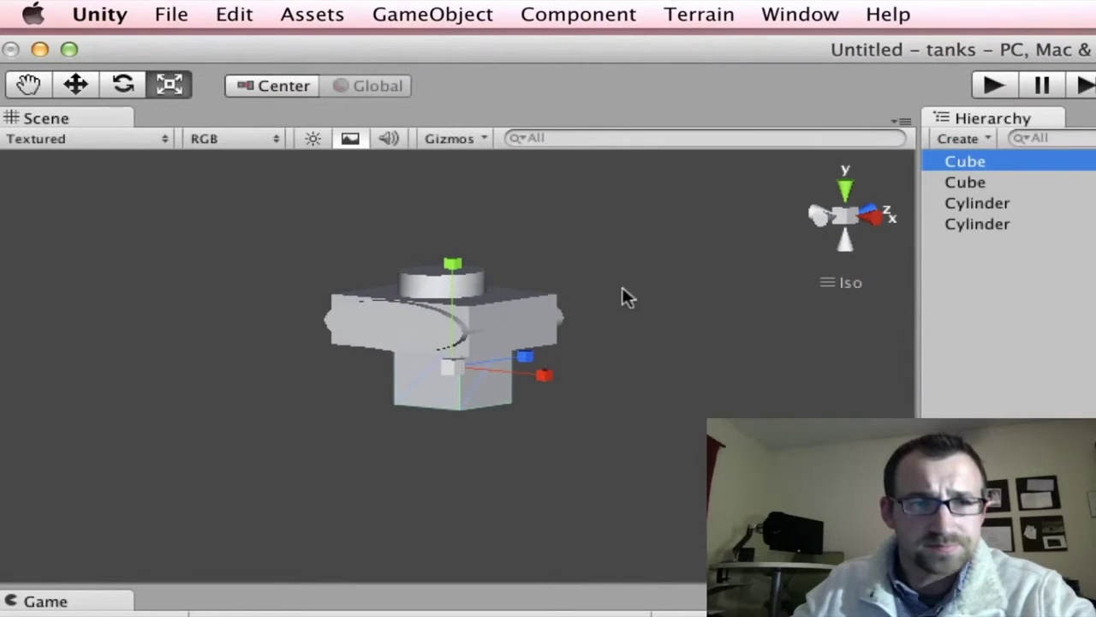
click(75, 83)
click(458, 375)
drag(458, 375, 604, 245)
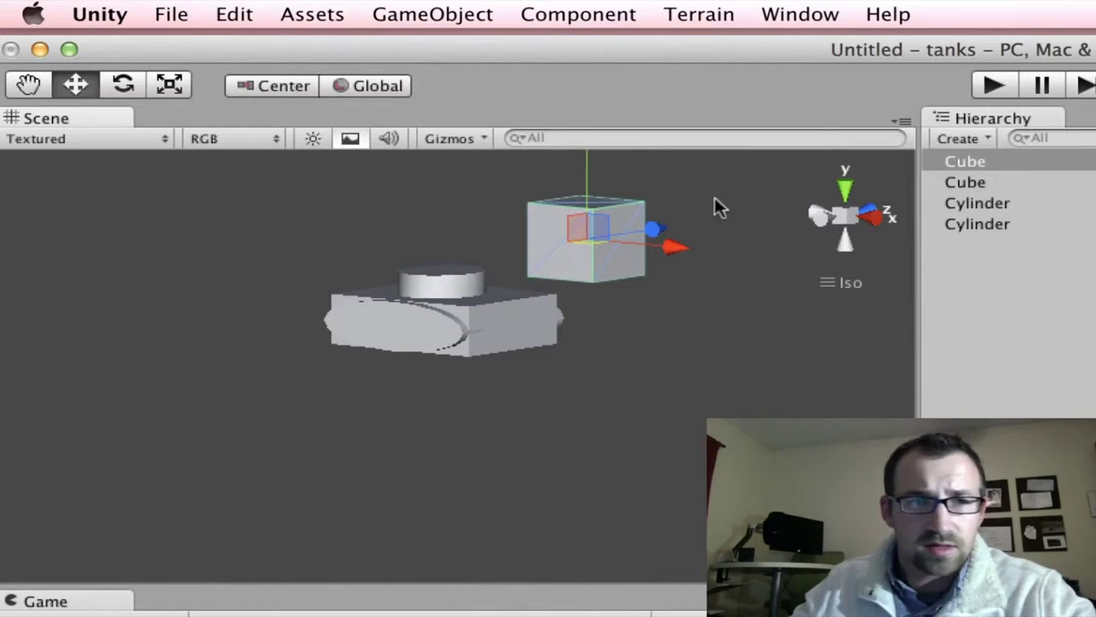
Scale the new cube into a long, thin barrel about 2.49 by 0.18 by 0.28 units
click(169, 83)
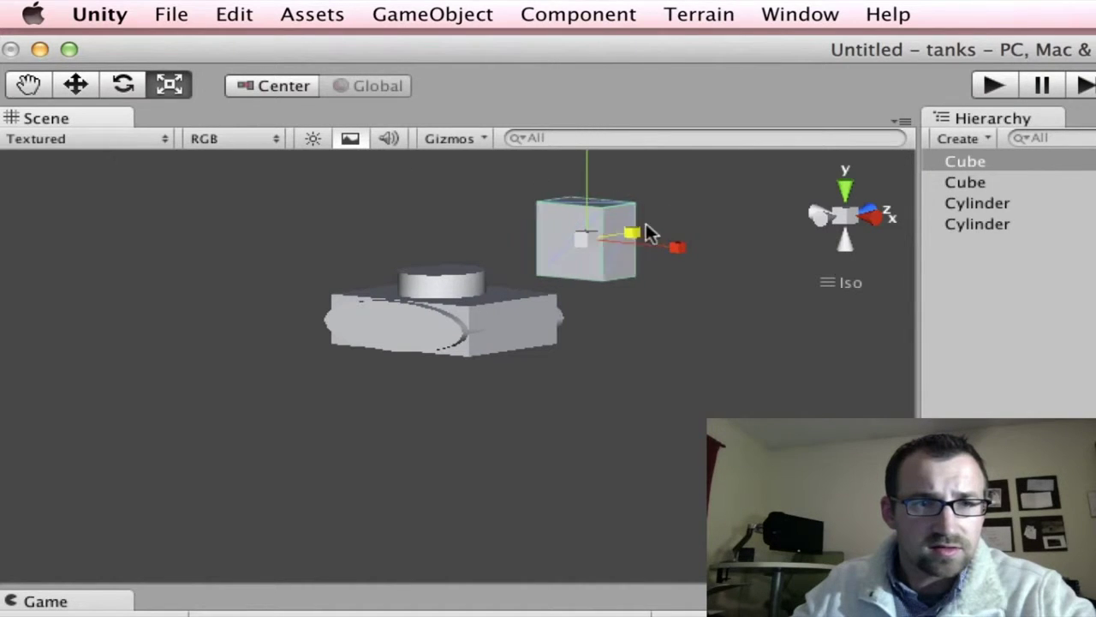
drag(626, 229, 606, 244)
right_drag(684, 185, 660, 184)
middle_drag(737, 186, 700, 244)
drag(603, 198, 619, 281)
right_drag(658, 291, 697, 299)
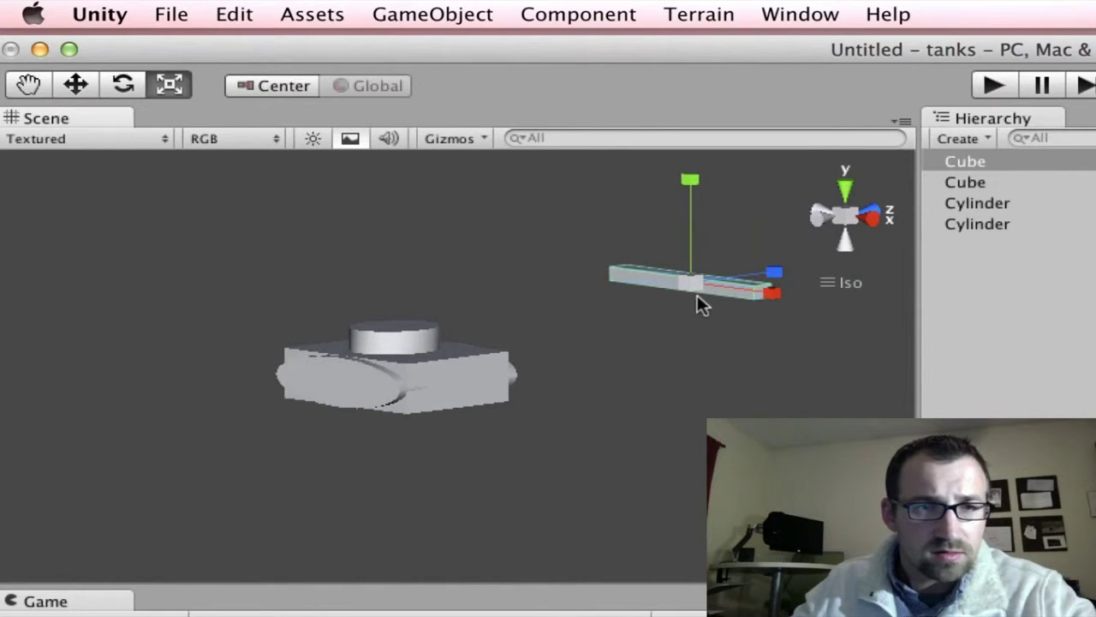
Try to bring the barrel cube in line with the turret by moving it along the horizontal axes
click(85, 87)
drag(754, 287, 527, 327)
alt+drag(532, 347, 426, 310)
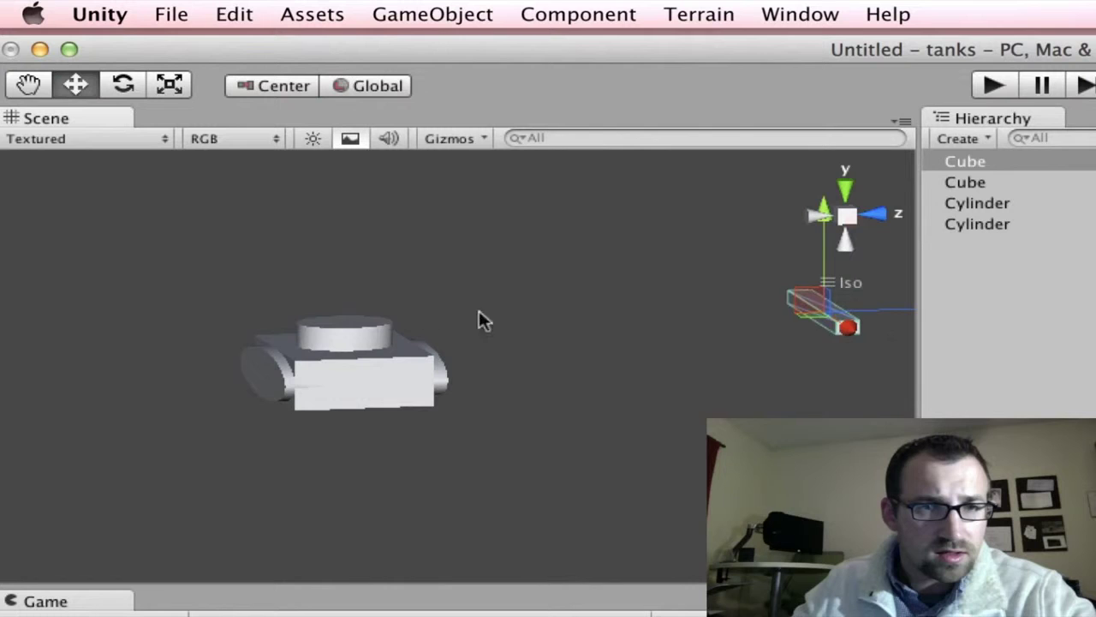
drag(880, 324, 424, 319)
alt+drag(465, 397, 804, 387)
drag(66, 359, 281, 337)
Set the barrel cube's position to 0 on the X, Y and Z axes
click(971, 151)
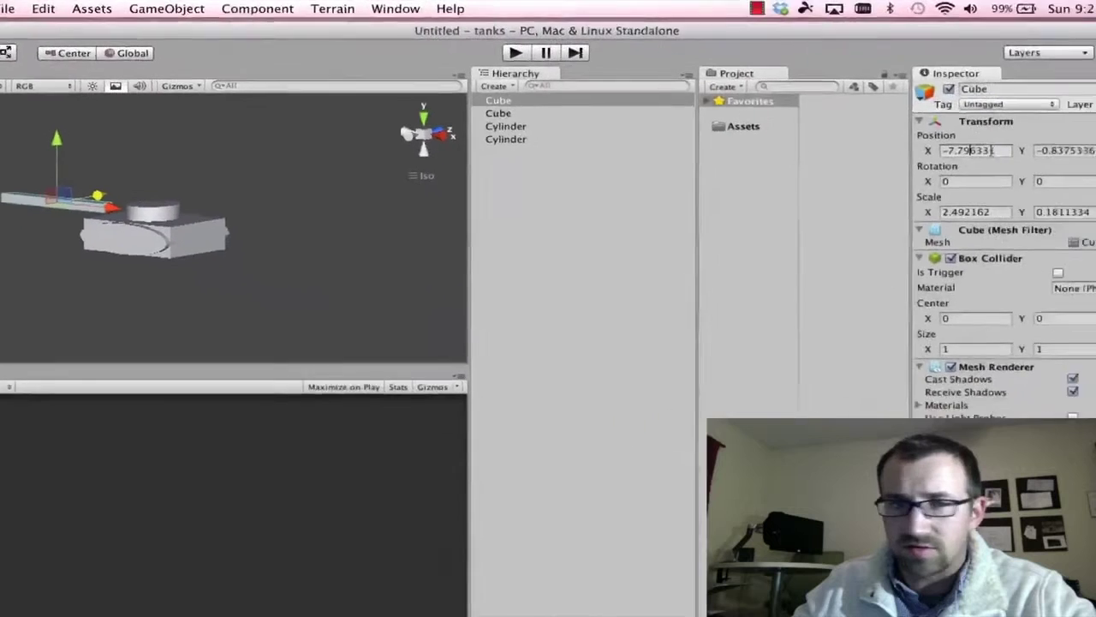
drag(991, 150, 879, 151)
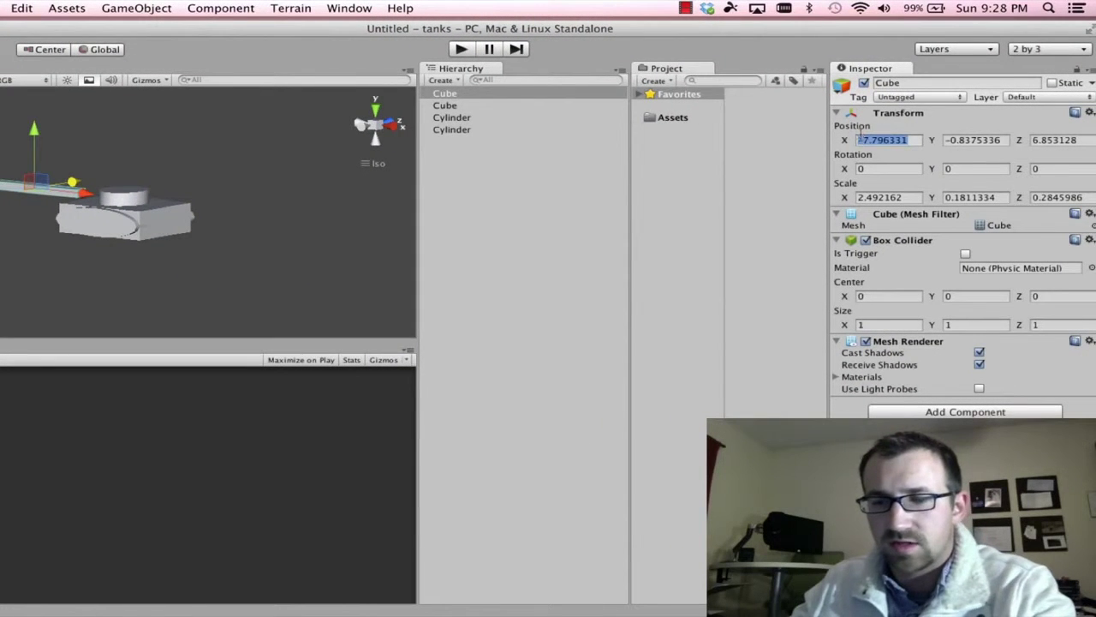
text(0)
click(1002, 141)
text(0)
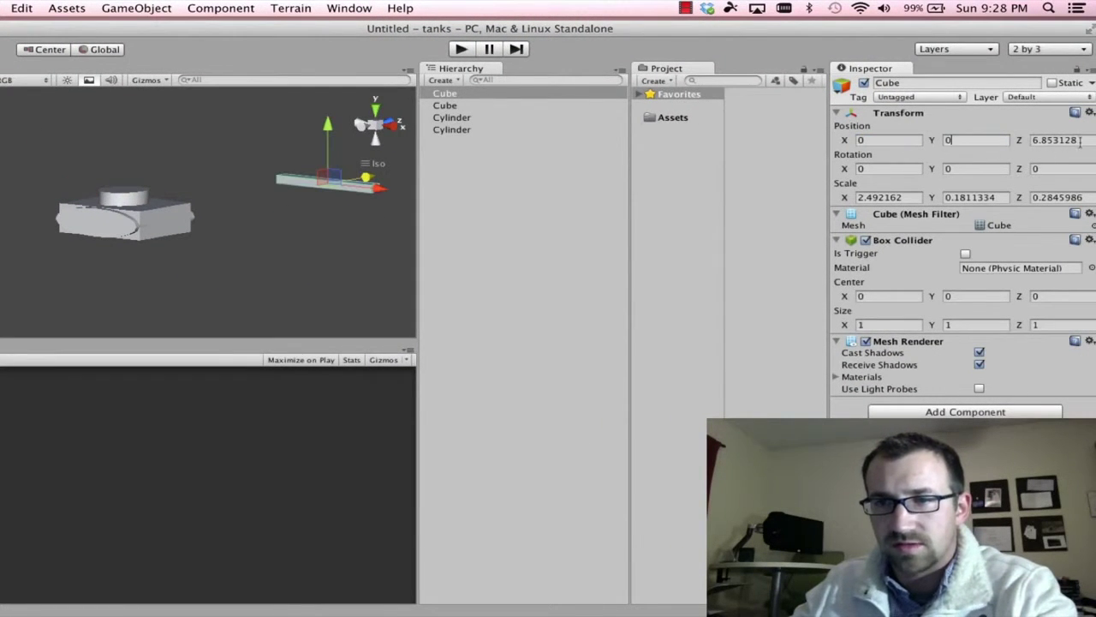
double_click(1032, 140)
text(0)
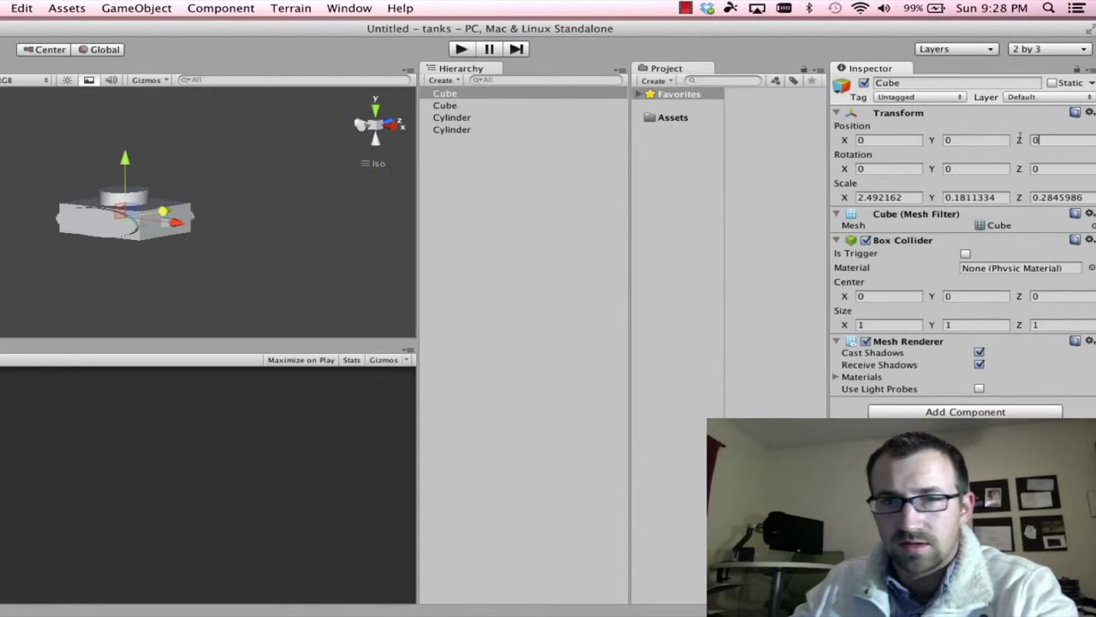
Raise the barrel to about Y 0.47 and shift it to about X 0.73 so it projects from the turret's front
drag(126, 178, 126, 159)
drag(156, 203, 156, 204)
drag(268, 205, 130, 184)
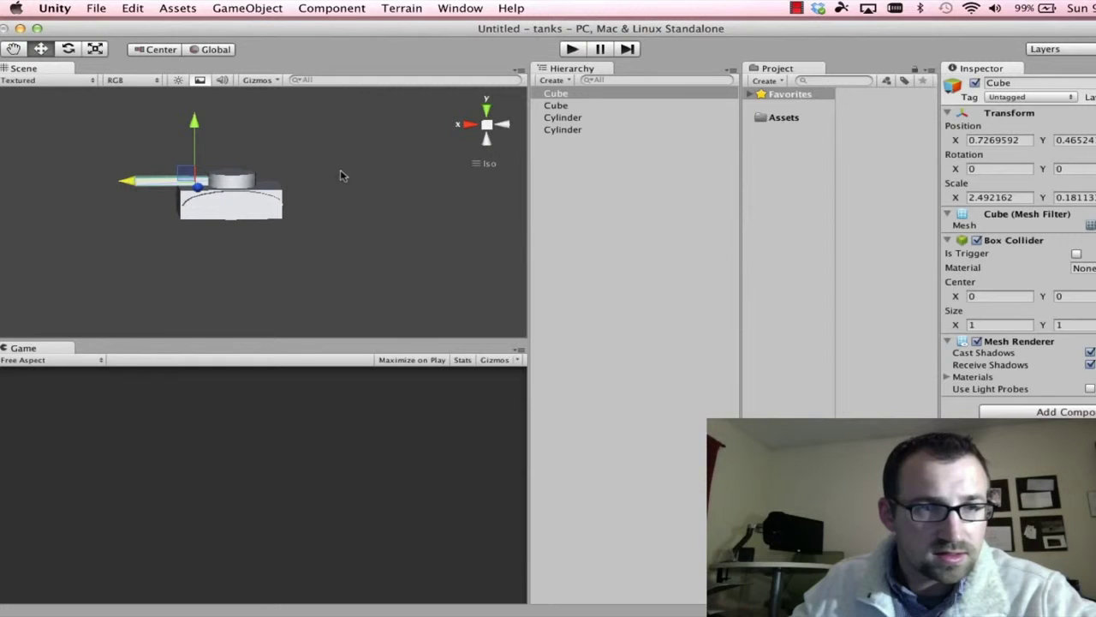
click(435, 188)
alt+drag(435, 188, 415, 175)
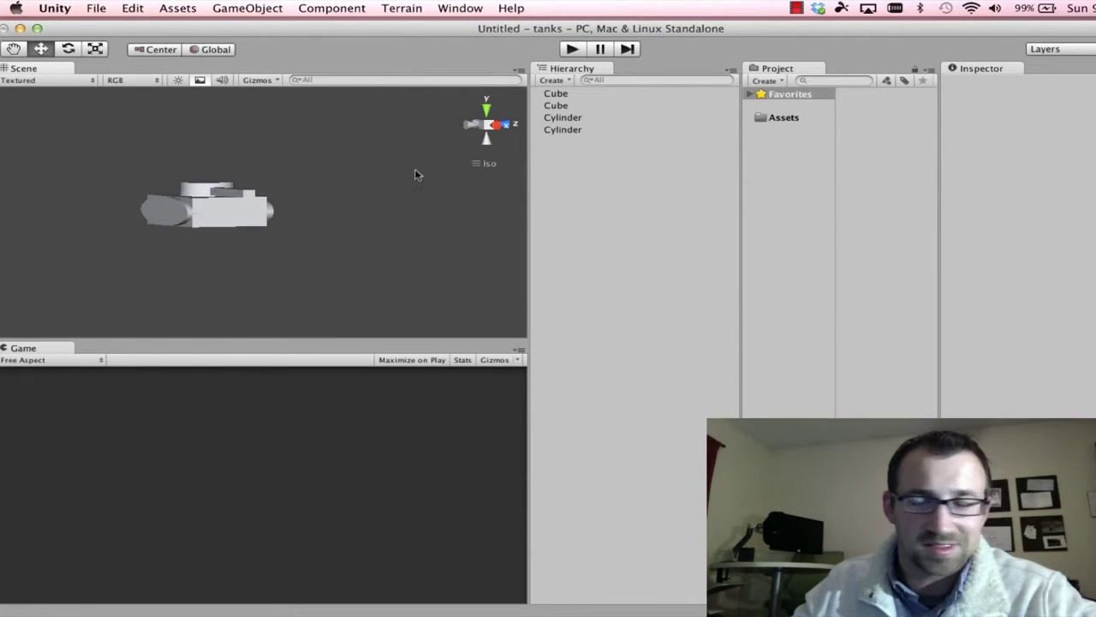
key(r)
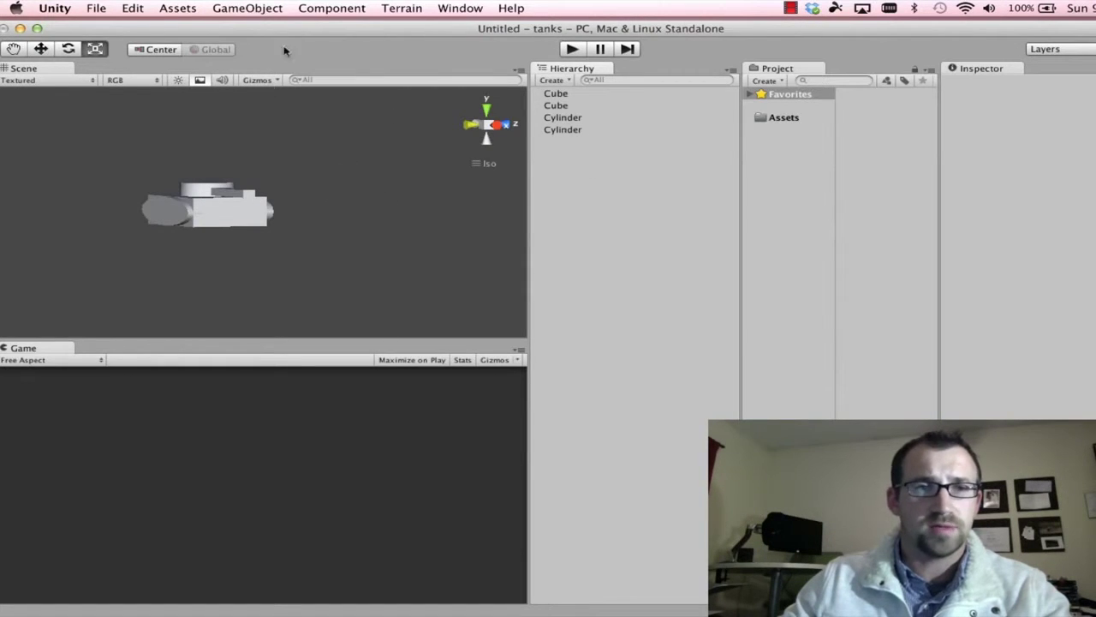
Create an empty game object and rename it Tank
click(248, 8)
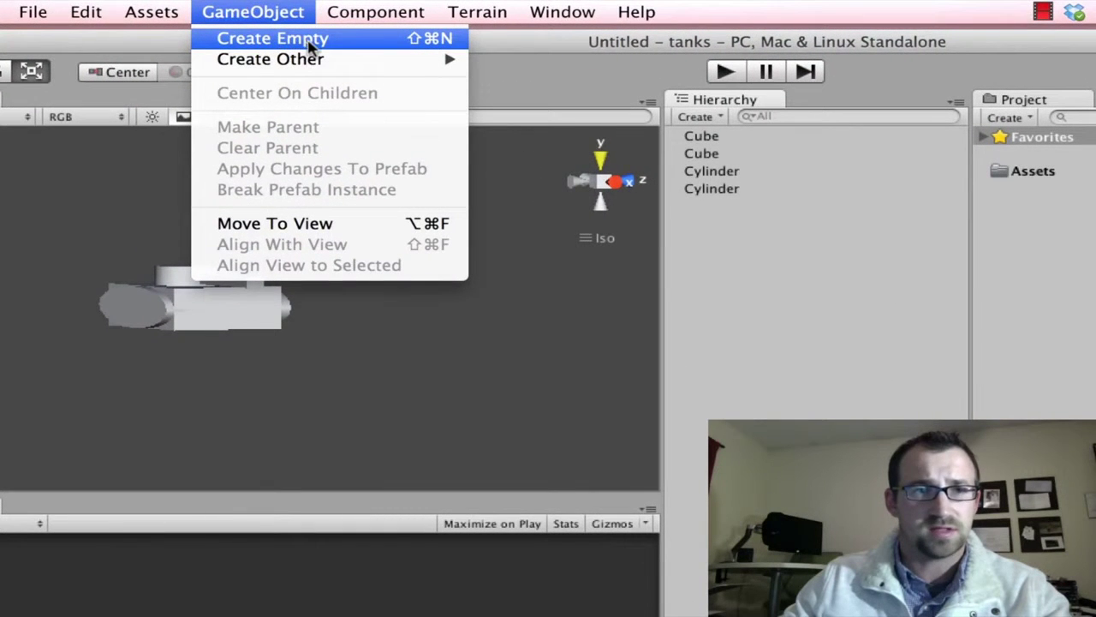
click(320, 43)
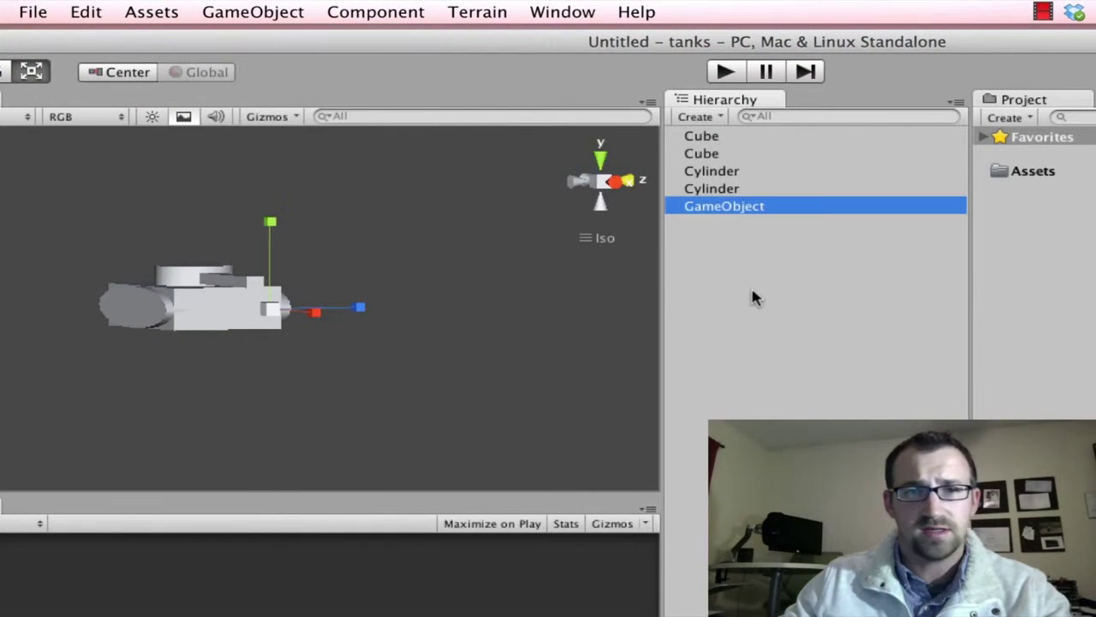
double_click(738, 209)
right_click(745, 214)
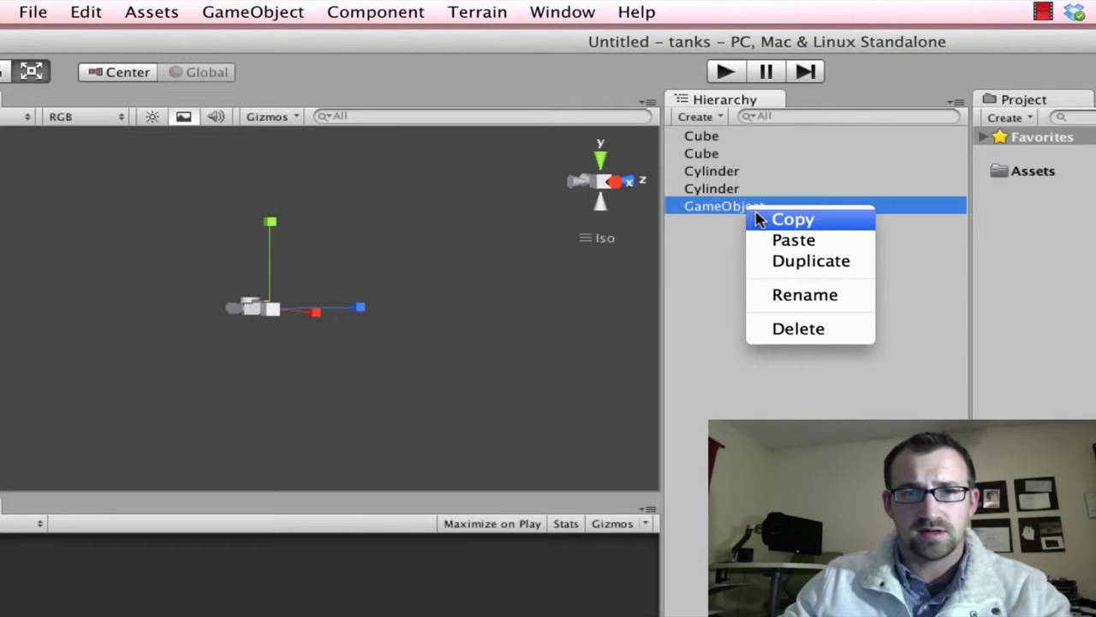
click(798, 293)
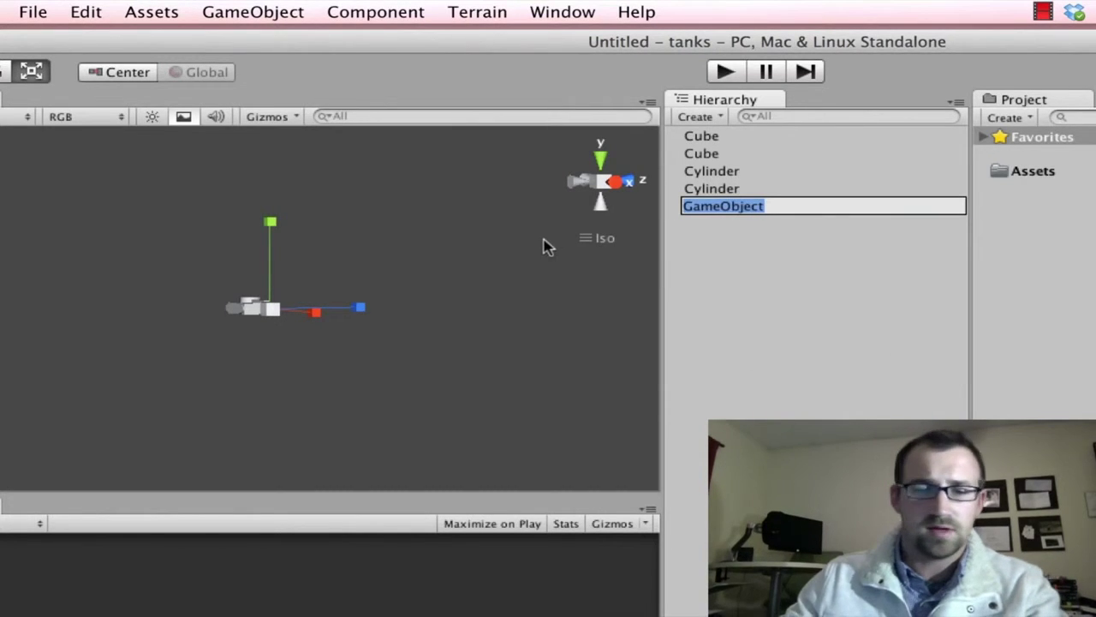
text(Tn)
text(nk)
key(Return)
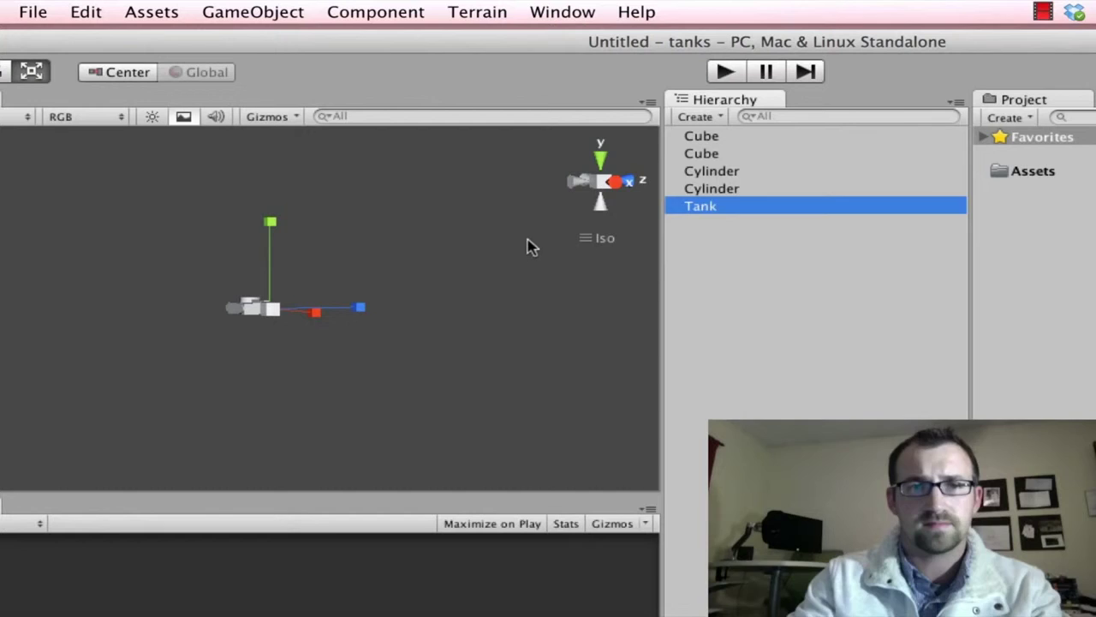
scroll(352, 257, up, 5)
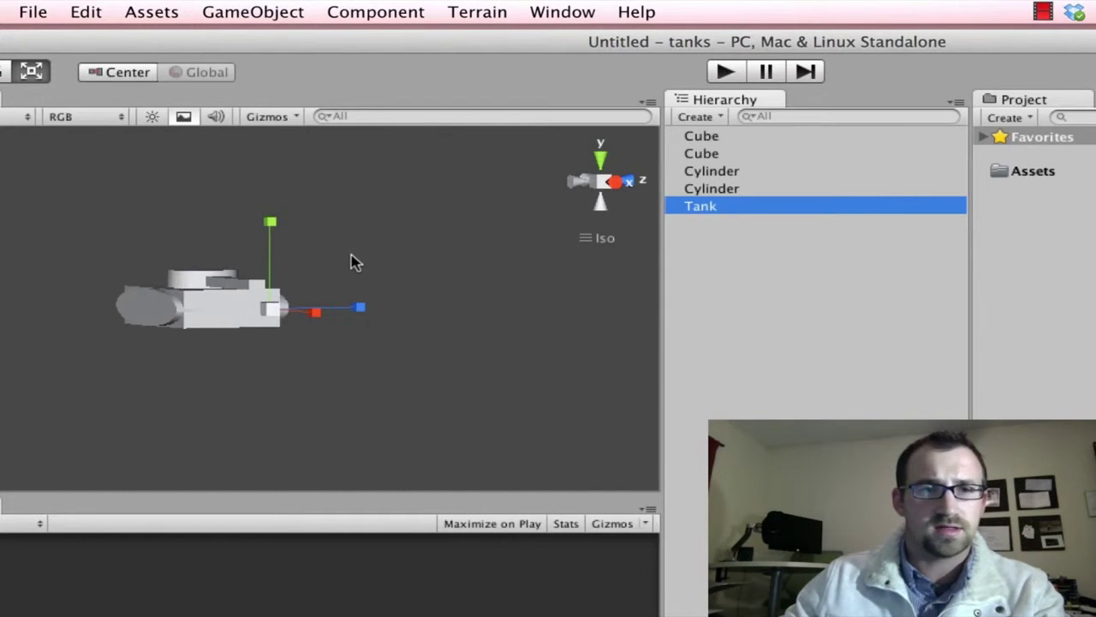
shift+click(114, 306)
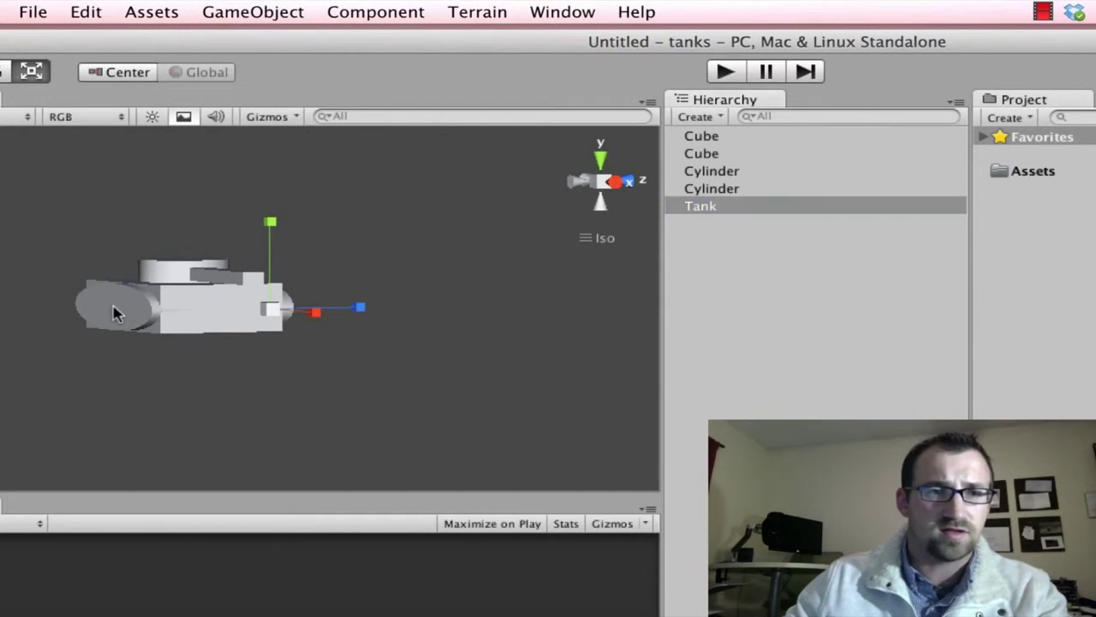
key(e)
shift+click(210, 331)
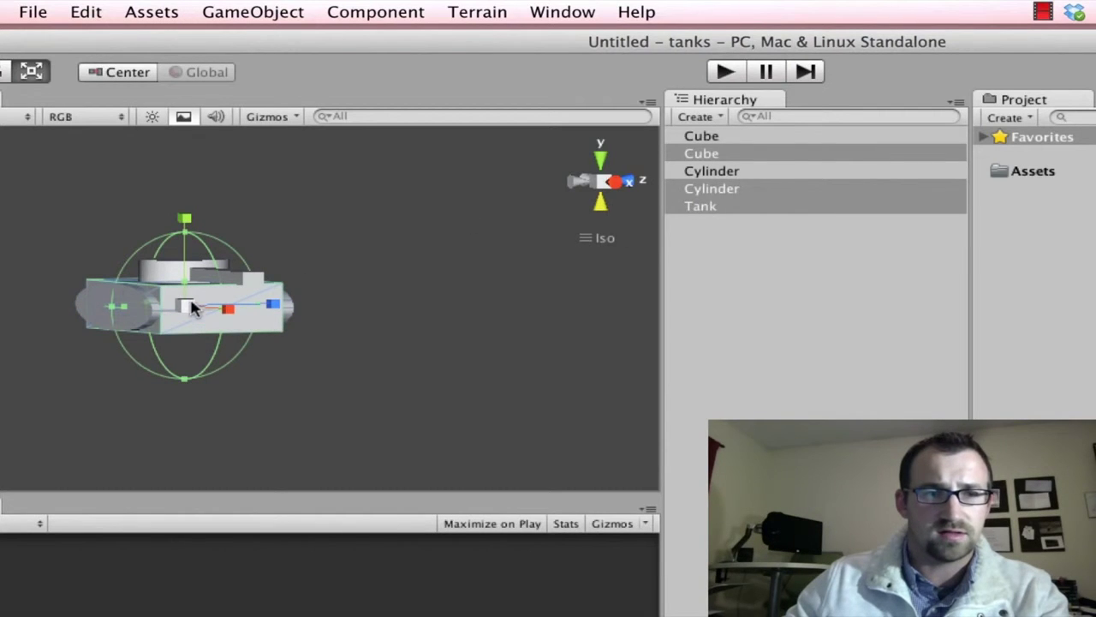
click(597, 323)
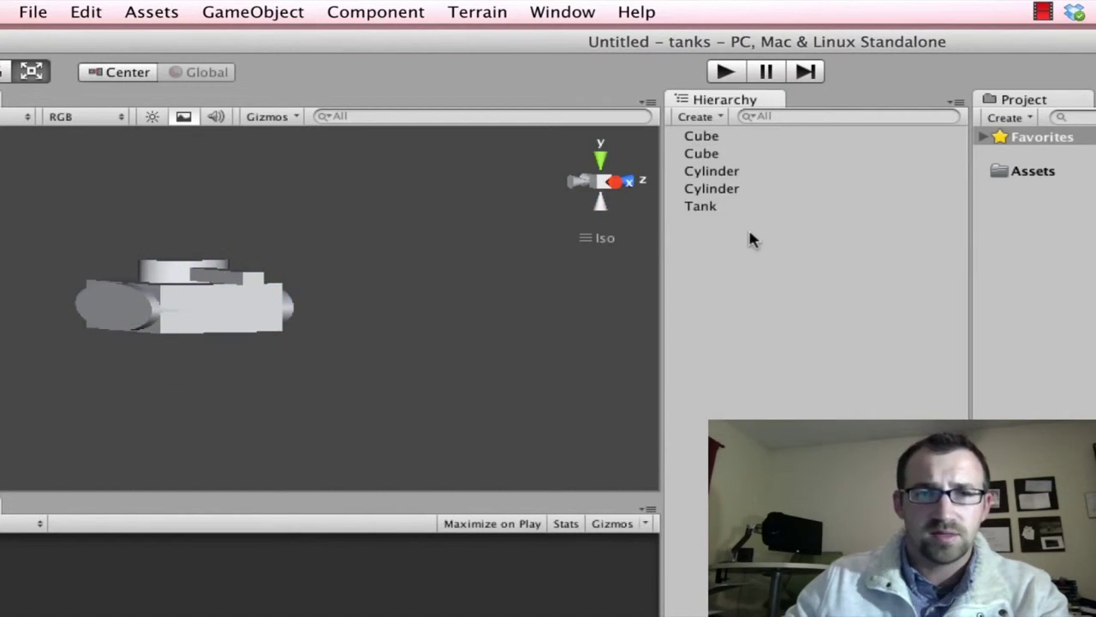
Make both cubes and both cylinders children of the Tank object
click(719, 189)
shift+click(725, 137)
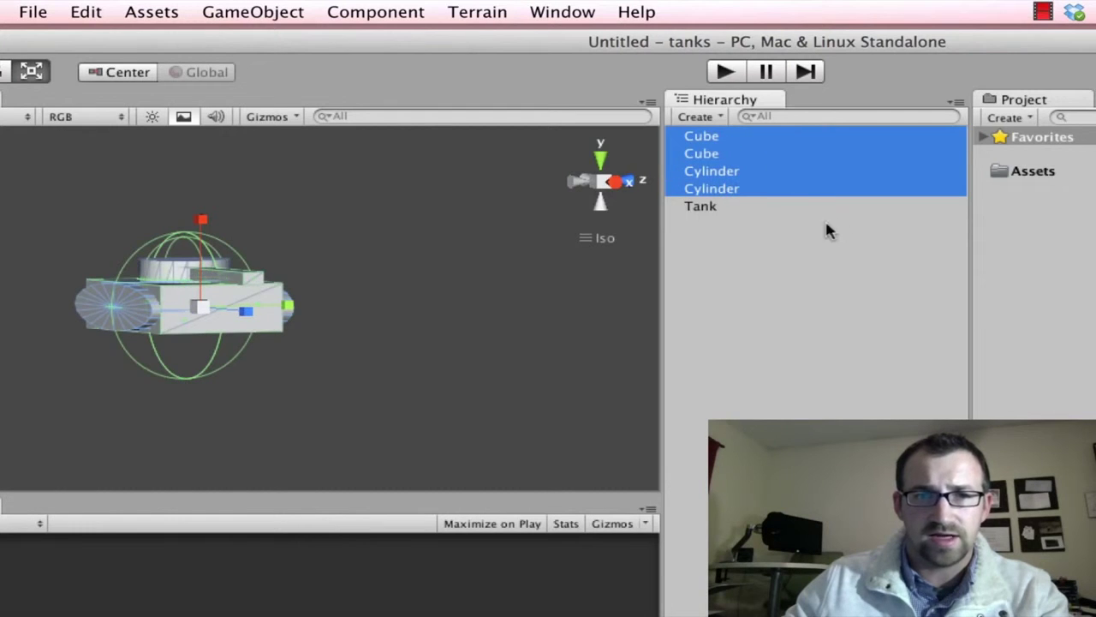
mouse_move(733, 194)
mouse_down()
mouse_move(731, 220)
mouse_move(730, 209)
mouse_up()
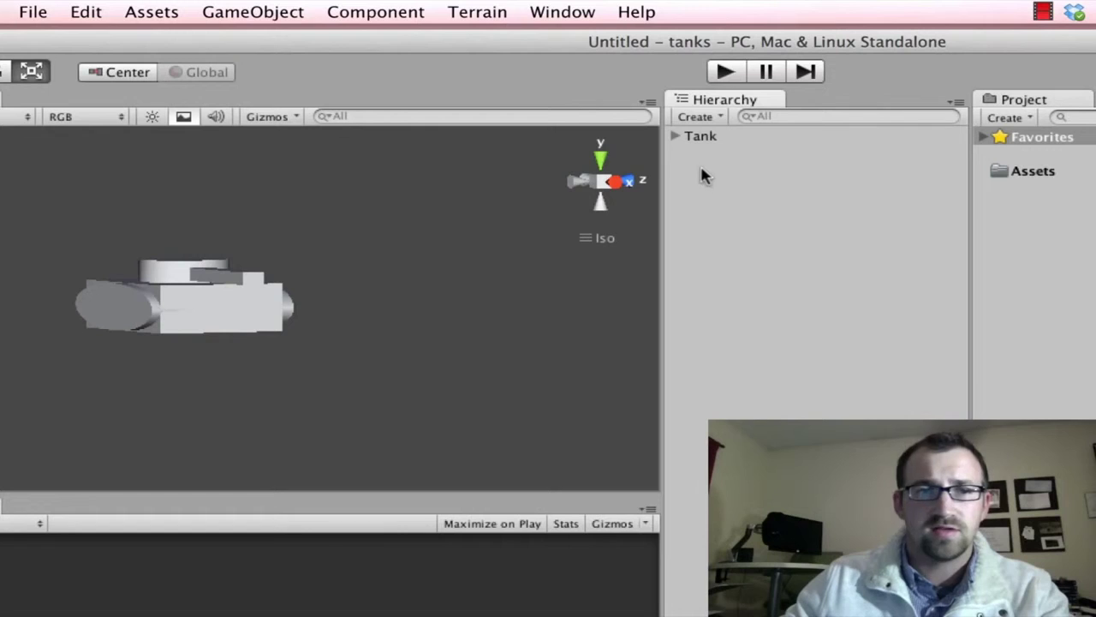
Expand the Tank object and select its child shapes one by one to check the grouping
click(674, 136)
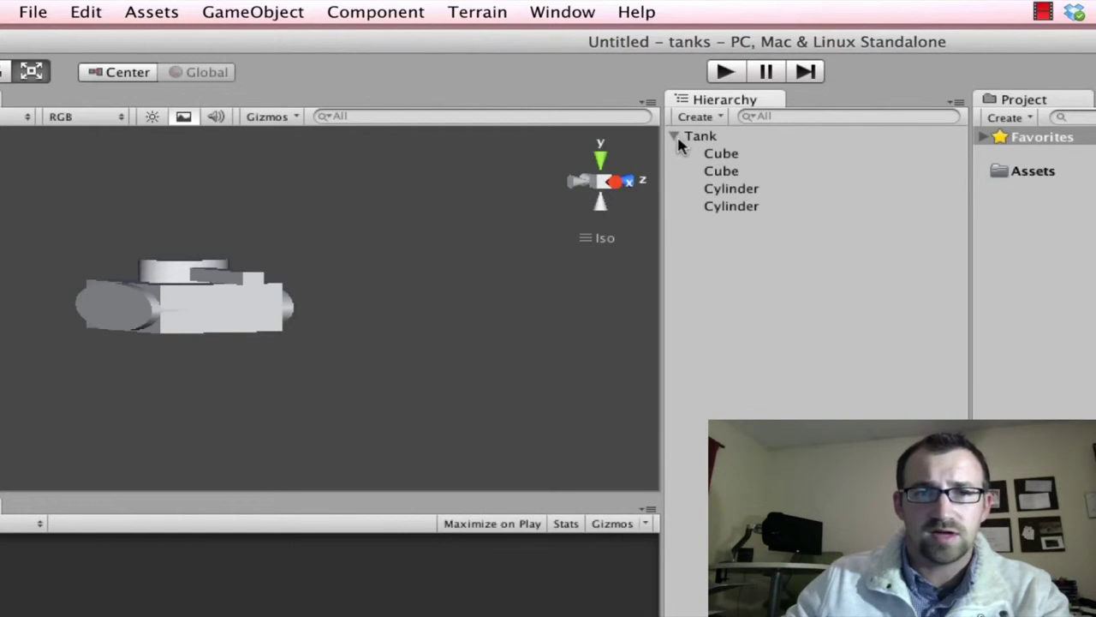
click(735, 155)
click(727, 173)
click(727, 190)
click(728, 205)
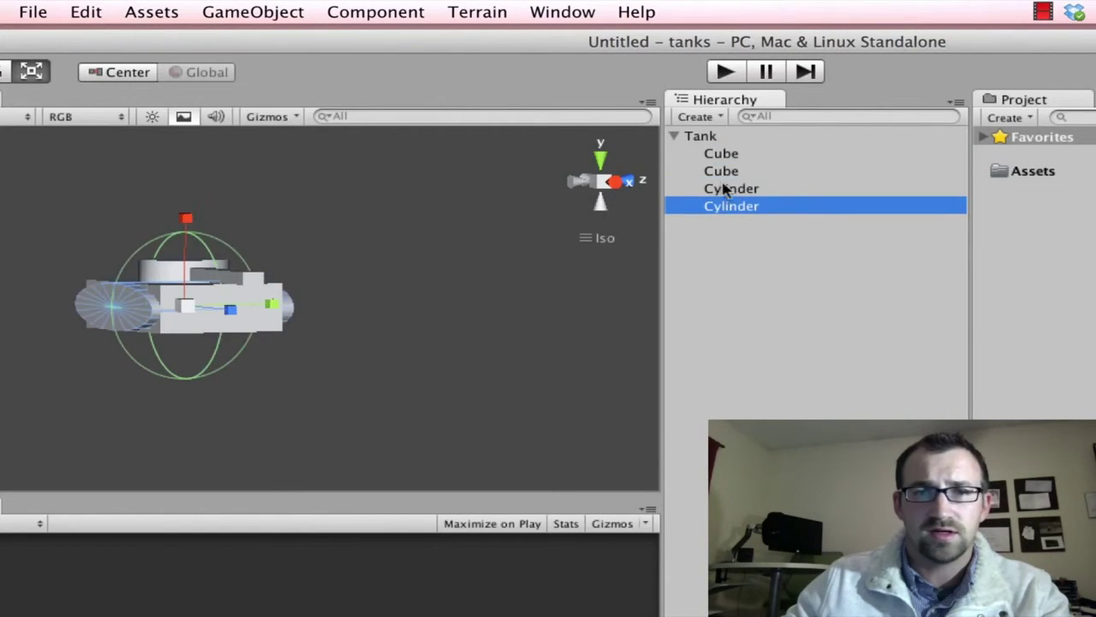
click(708, 139)
click(758, 262)
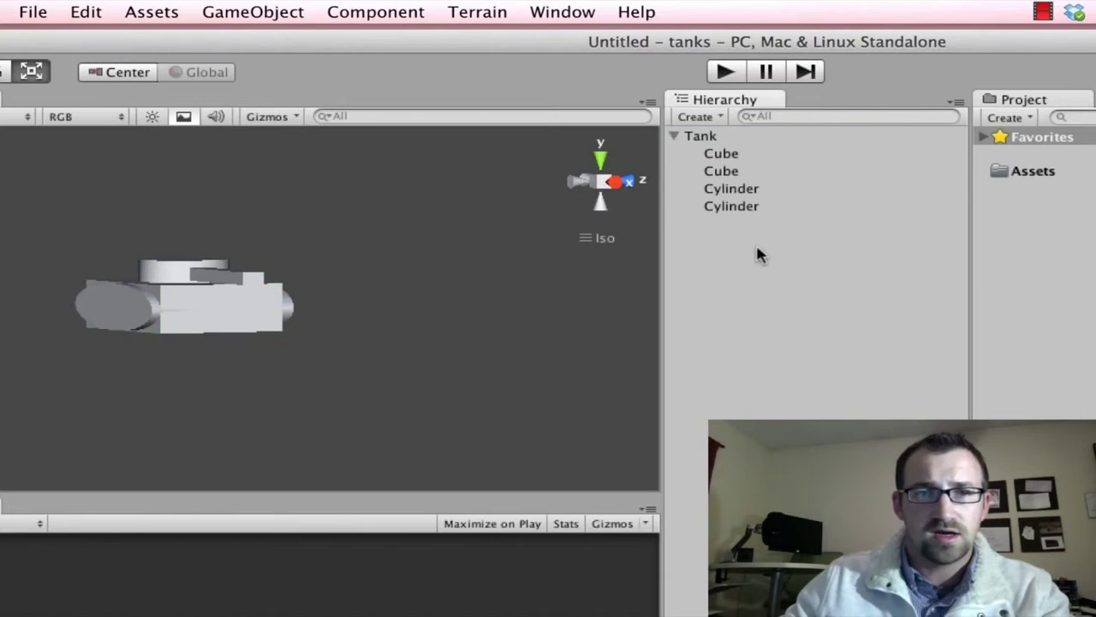
Select the Tank parent and move the whole tank a short distance along the Z axis
click(717, 139)
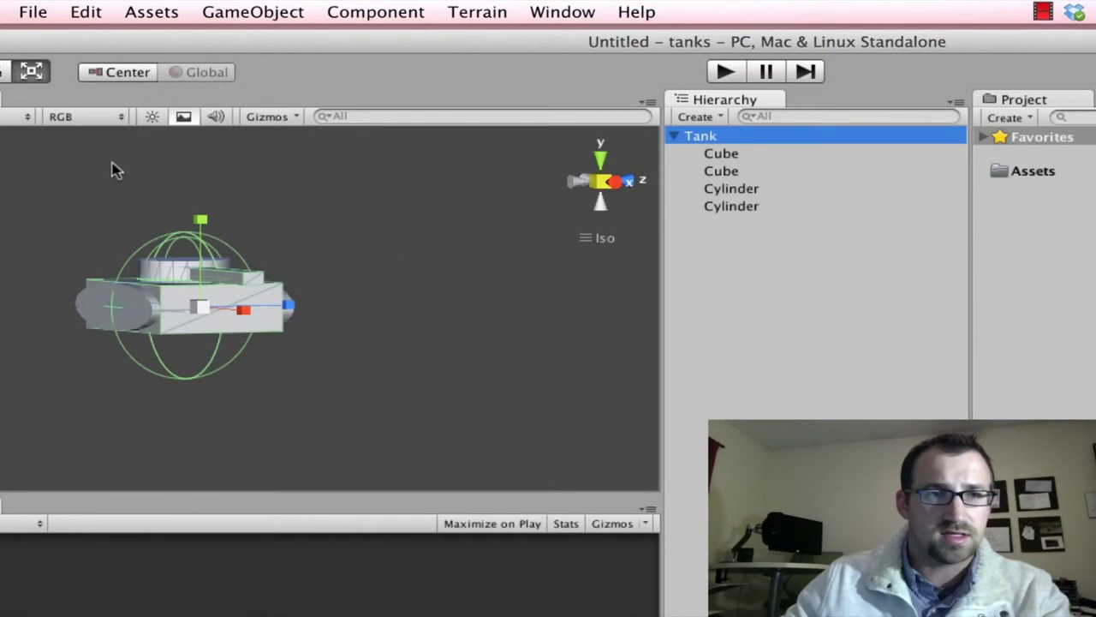
key(w)
click(128, 212)
click(719, 188)
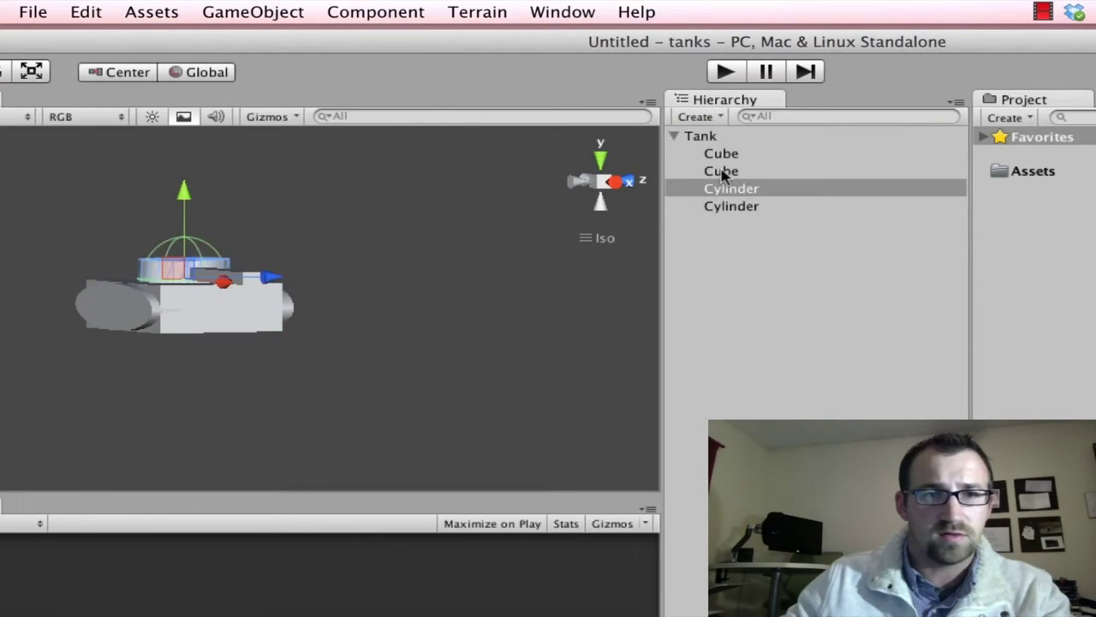
click(737, 139)
click(183, 247)
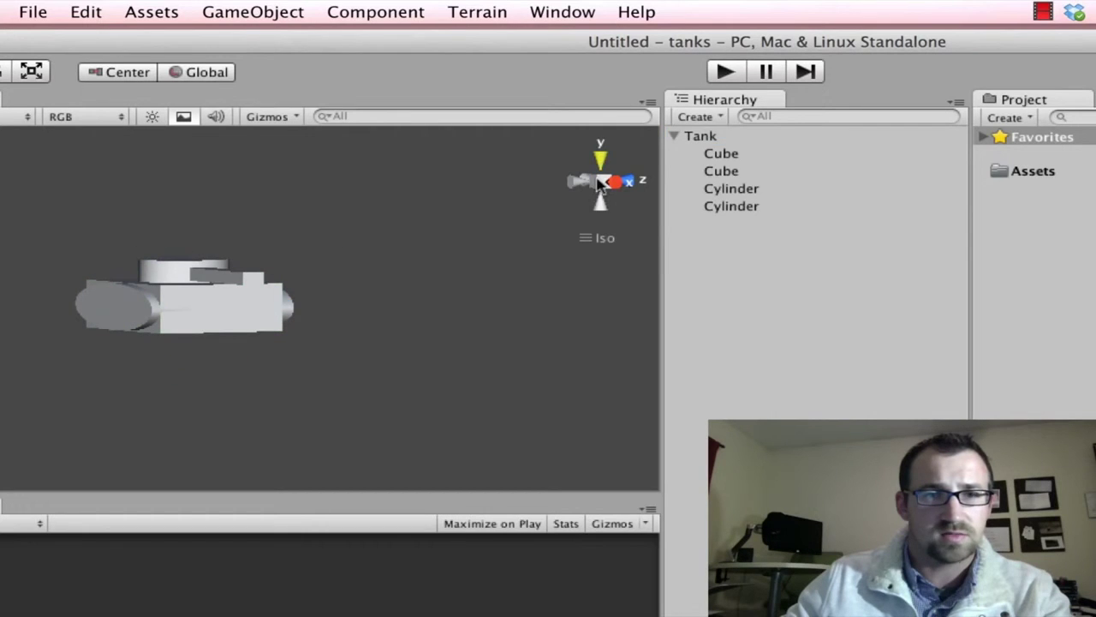
click(692, 138)
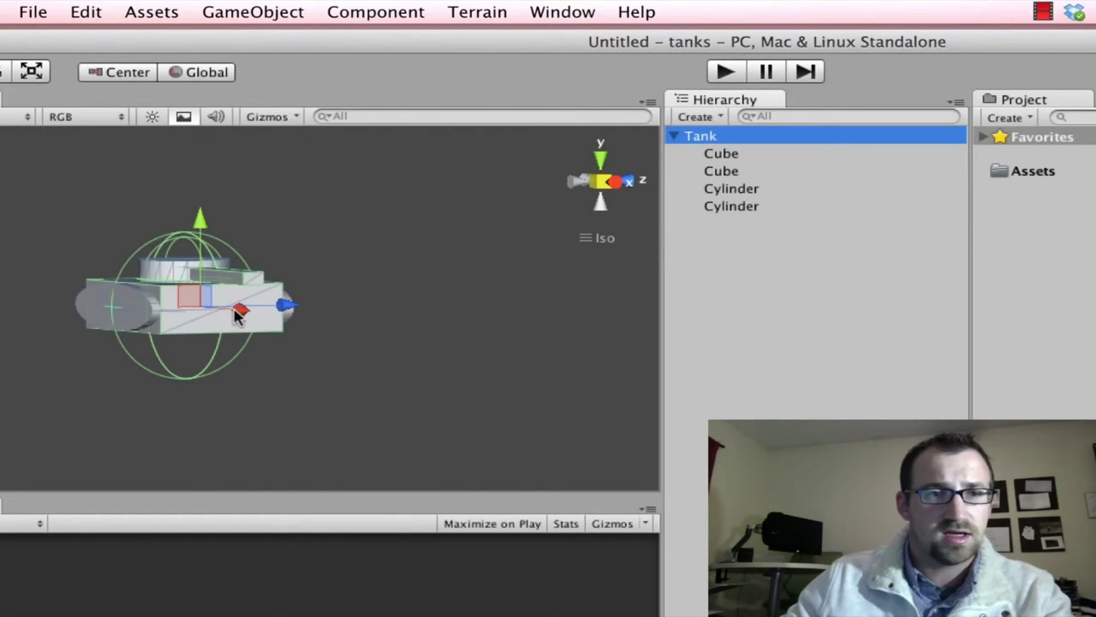
drag(276, 315, 302, 313)
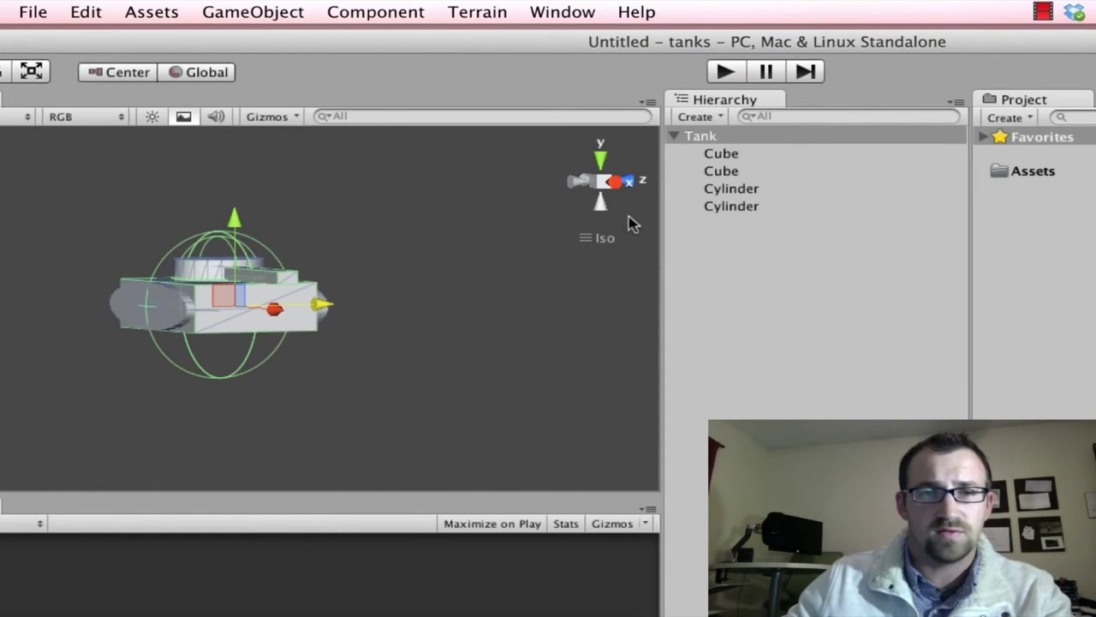
click(743, 262)
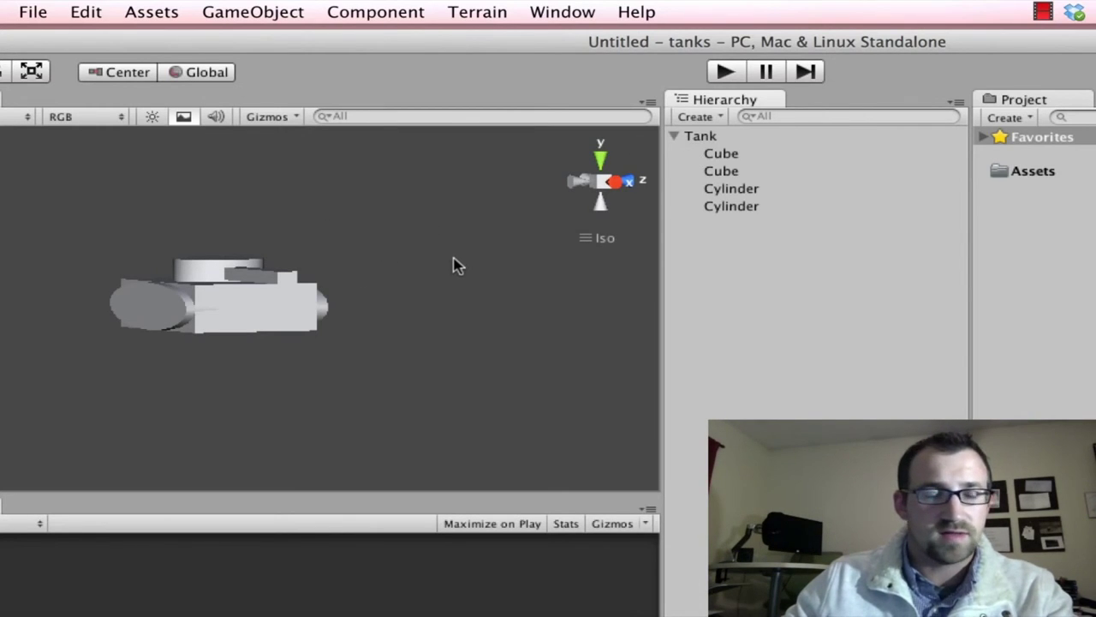
alt+drag(358, 317, 120, 370)
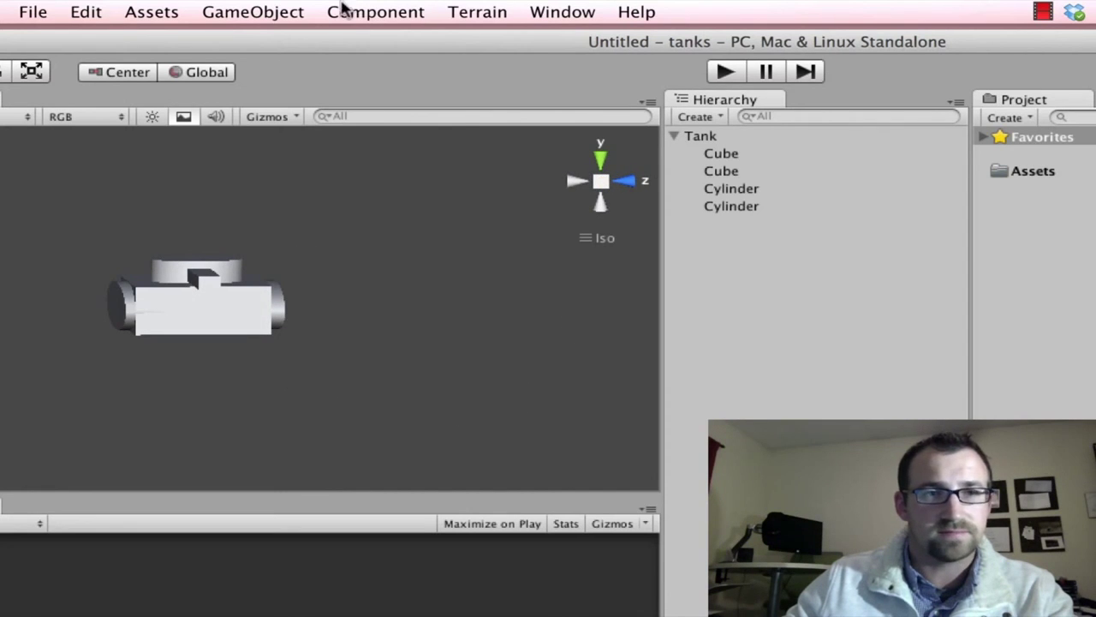